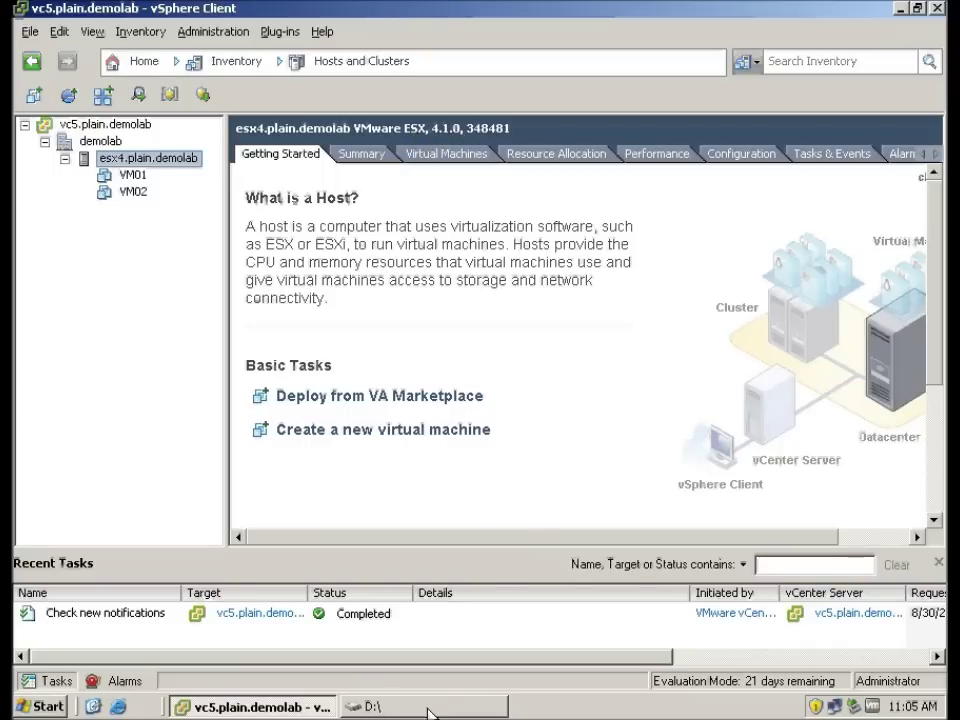
- Locate the VMware-VMvisor-Installer-5.0.0-441354.x86_64.iso file on drive D, and return to the vSphere Client
{"action": "left_click", "coordinate": [429, 710]}
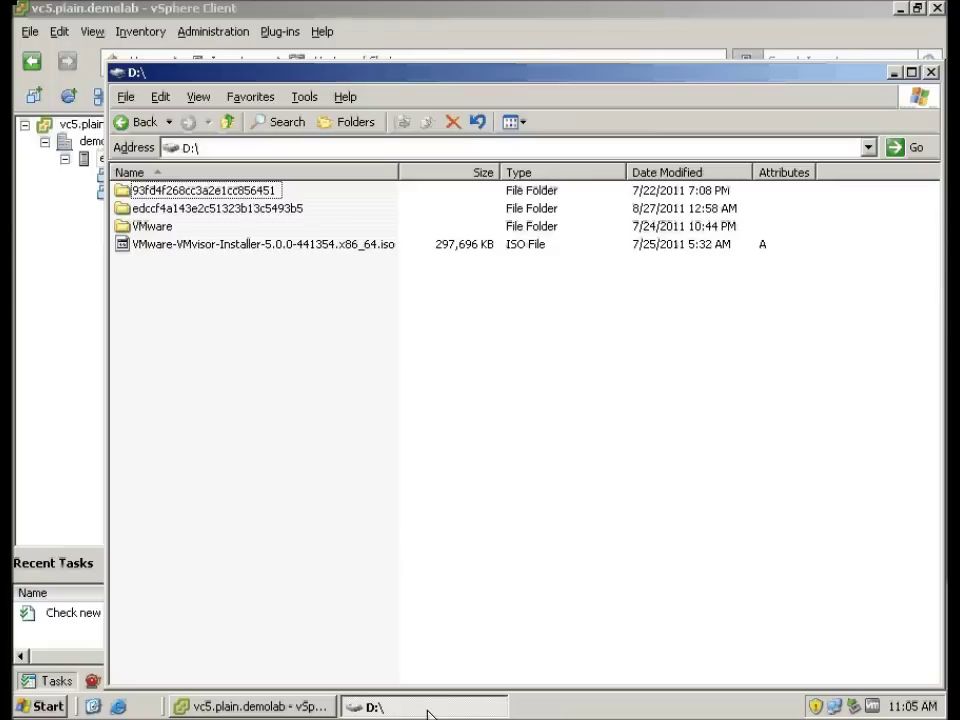
{"action": "left_click", "coordinate": [177, 252]}
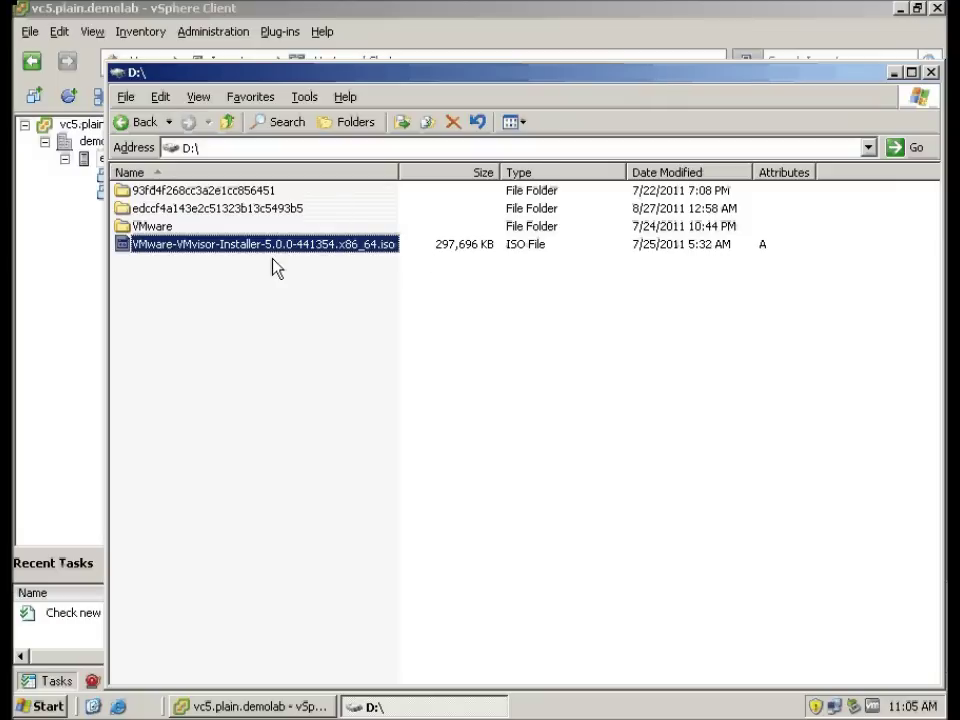
{"action": "left_click", "coordinate": [56, 345]}
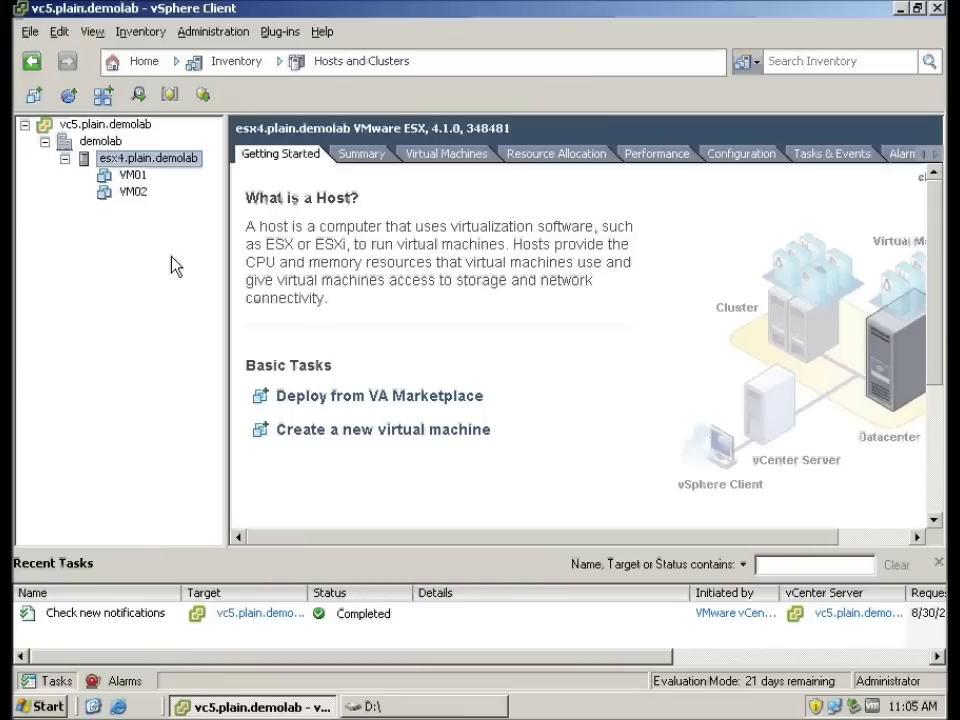
- Go to Update Manager from the Home page and show its imported ESXi images
{"action": "left_click", "coordinate": [140, 61]}
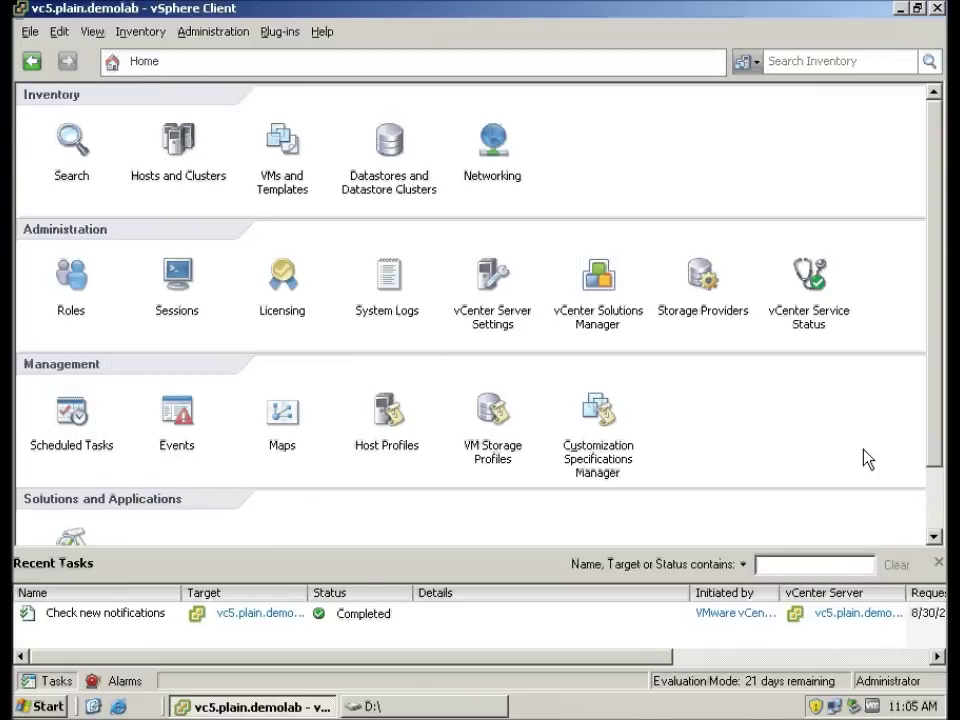
{"action": "left_click", "coordinate": [940, 518]}
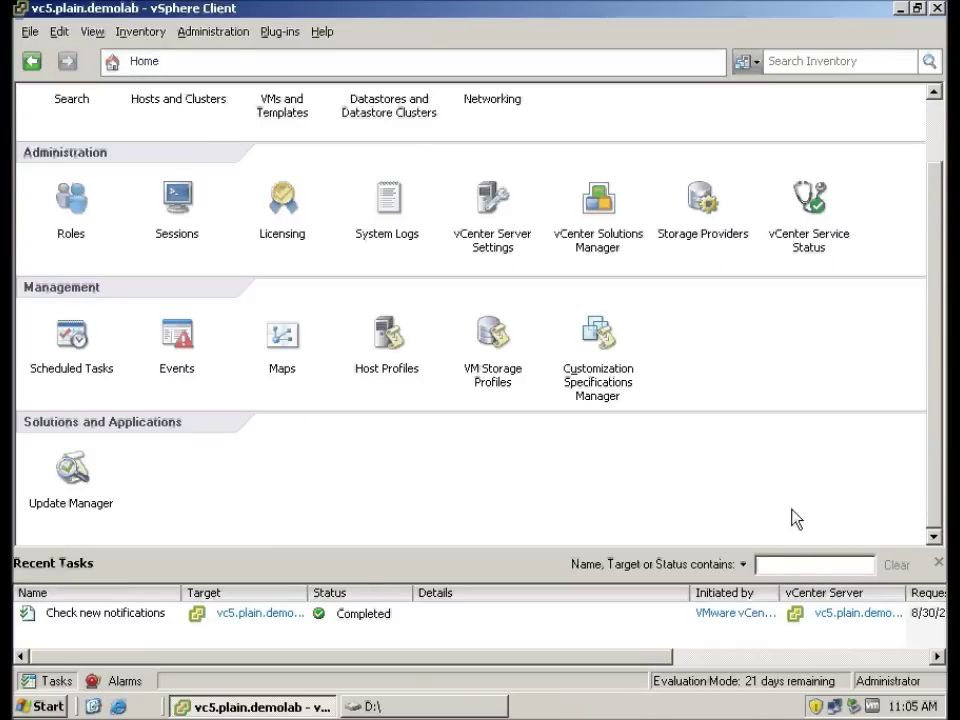
{"action": "left_click", "coordinate": [70, 488]}
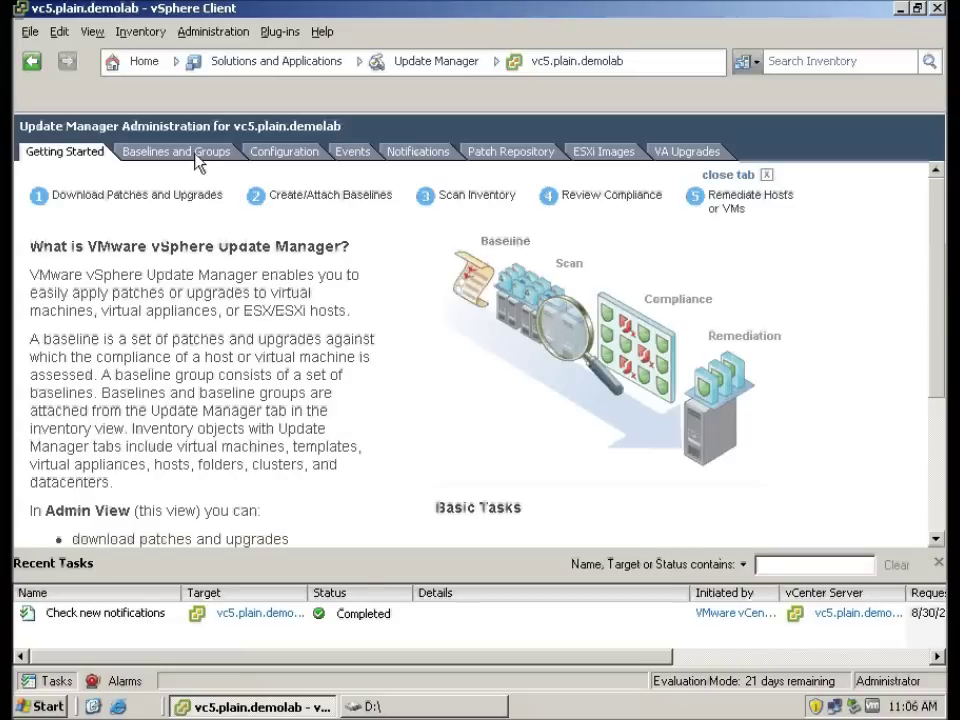
{"action": "left_click", "coordinate": [598, 156]}
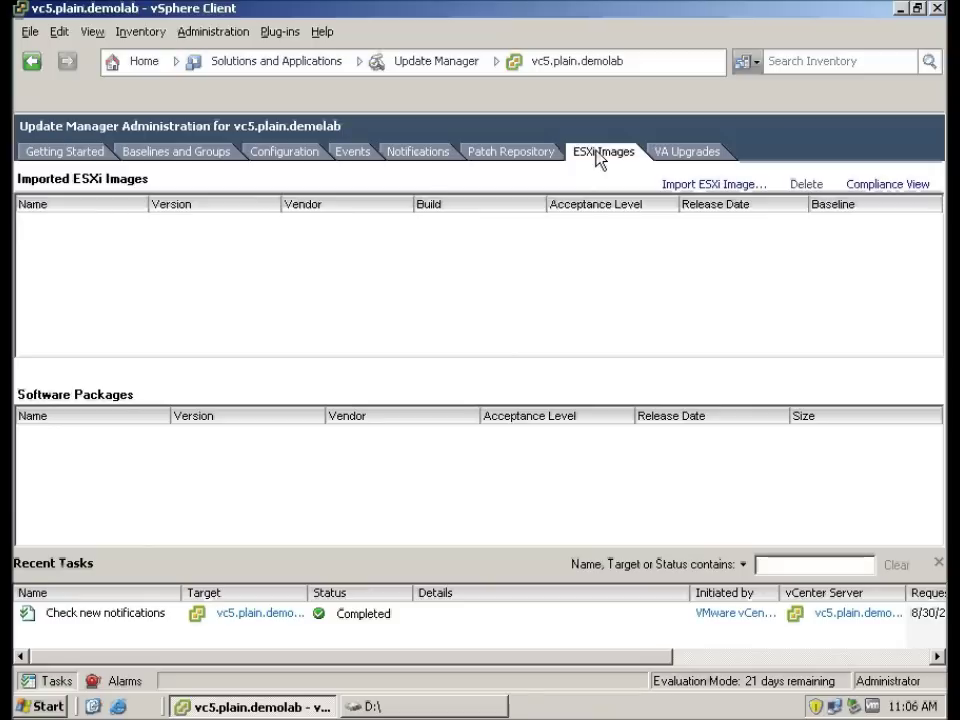
- Import D:\VMware-VMvisor-Installer-5.0.0-441354.x86_64.iso as an ESXi image, ignoring the SSL certificate warning so it uploads
{"action": "left_click", "coordinate": [715, 192]}
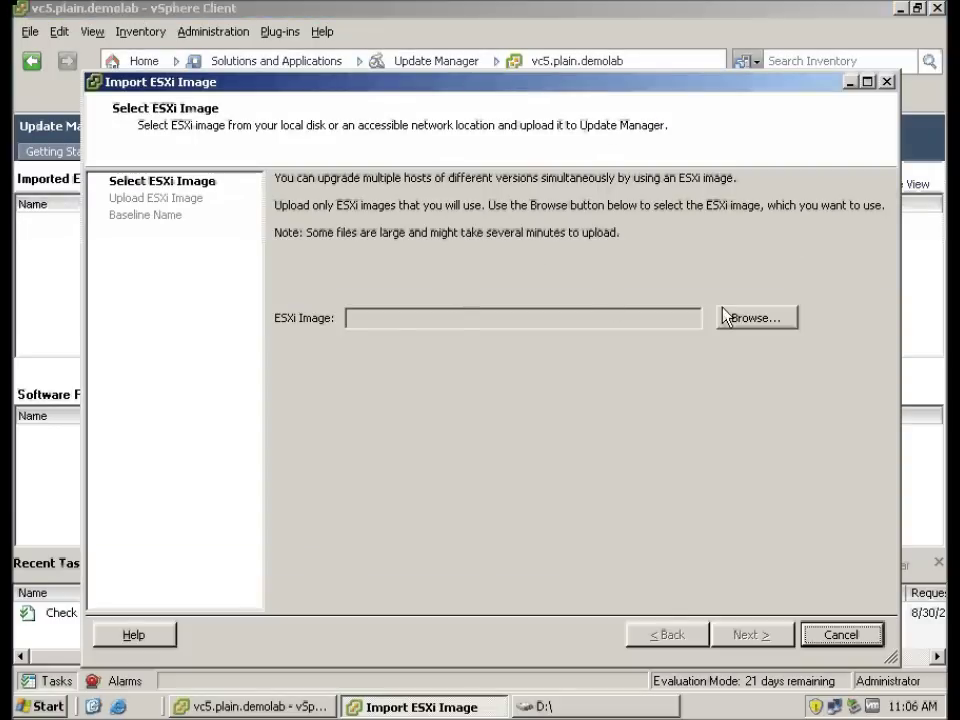
{"action": "left_click", "coordinate": [756, 317]}
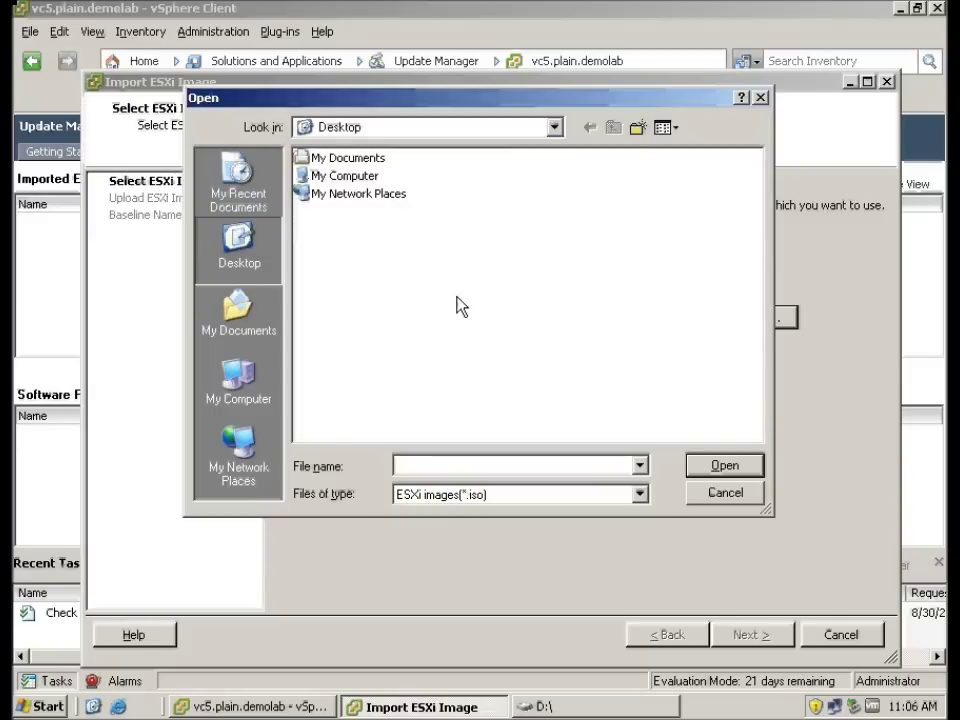
{"action": "double_click", "coordinate": [338, 177]}
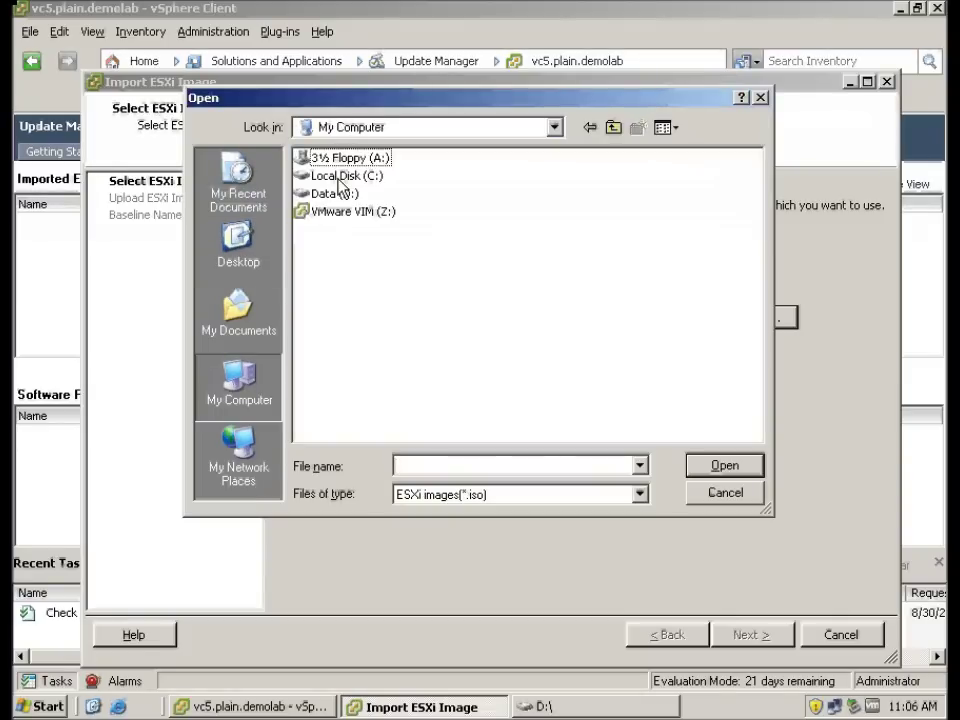
{"action": "double_click", "coordinate": [334, 193]}
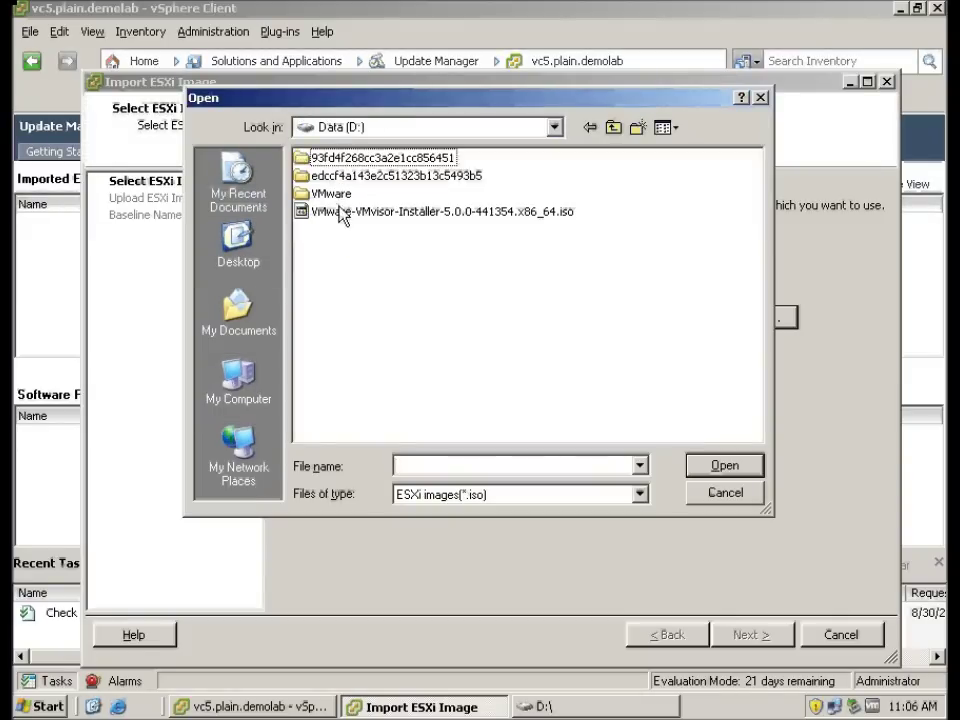
{"action": "left_click", "coordinate": [341, 214]}
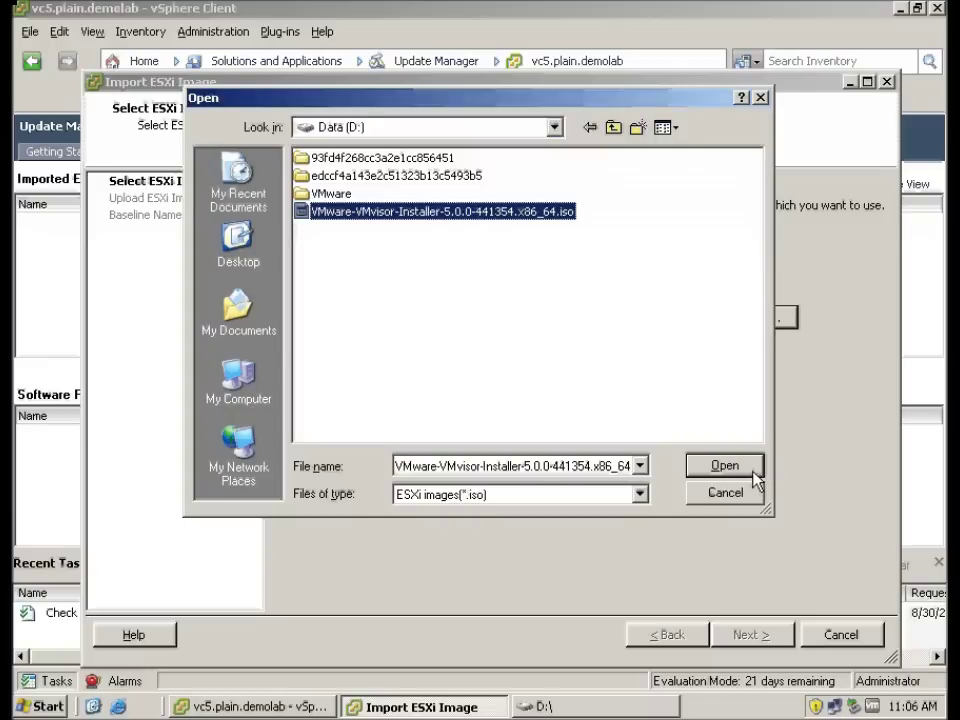
{"action": "left_click", "coordinate": [724, 465]}
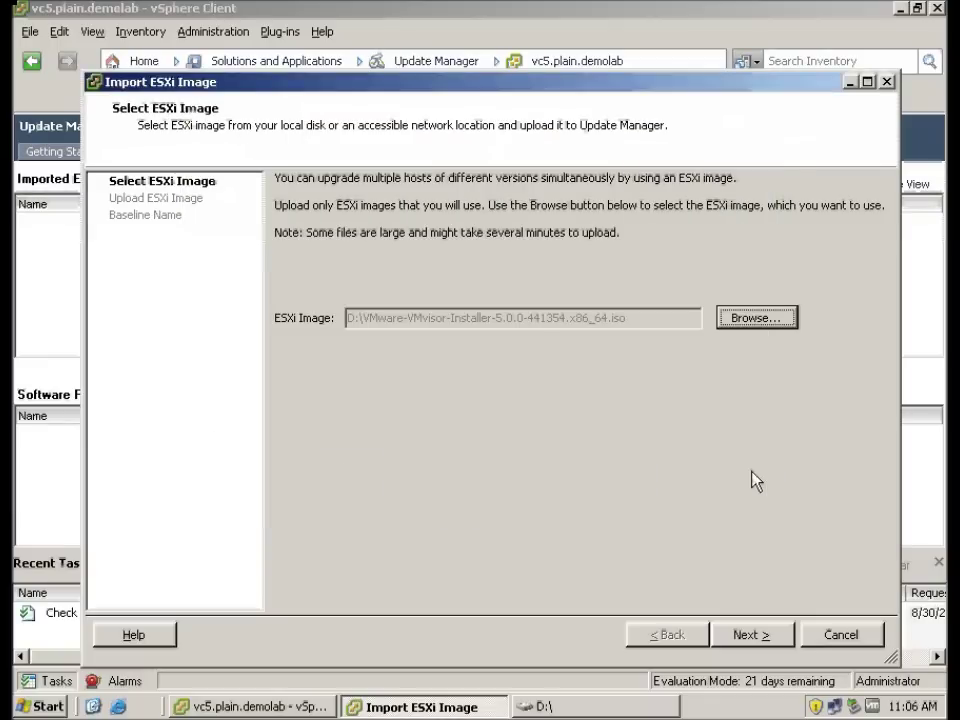
{"action": "left_click", "coordinate": [746, 637]}
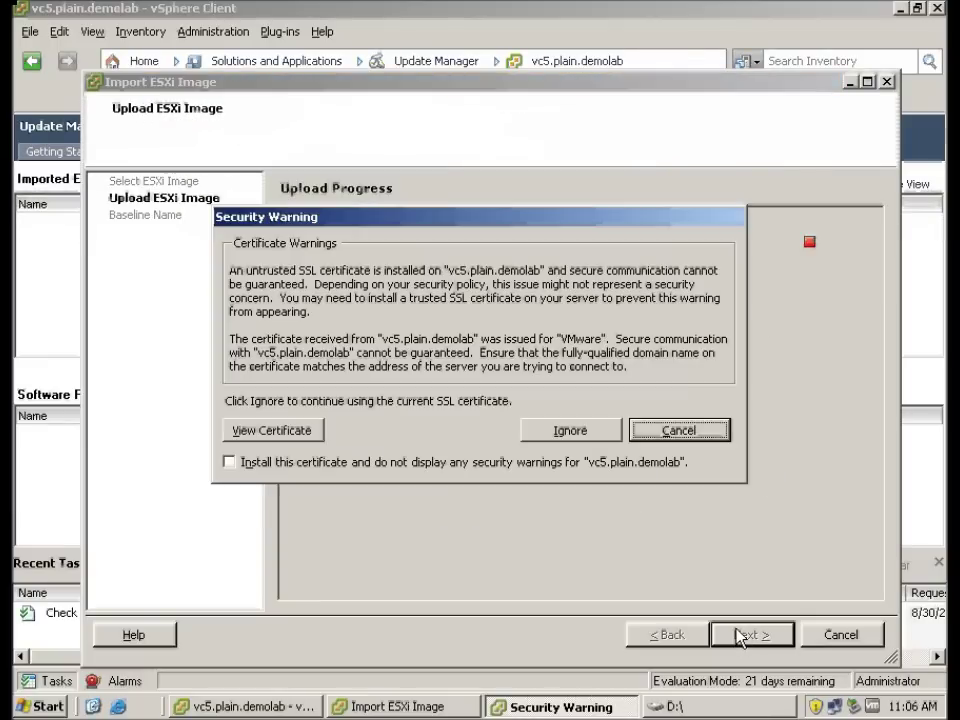
{"action": "left_click", "coordinate": [553, 437]}
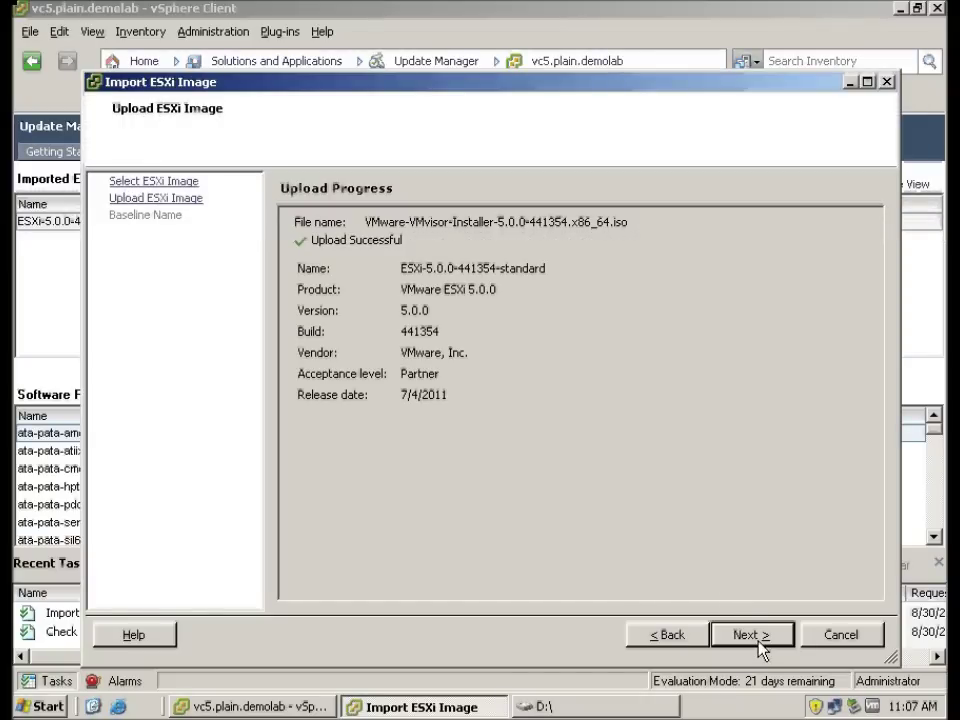
- Create a baseline from the uploaded ESXi image with the name "ESXi 5.0" and finish the import
{"action": "left_click", "coordinate": [750, 635]}
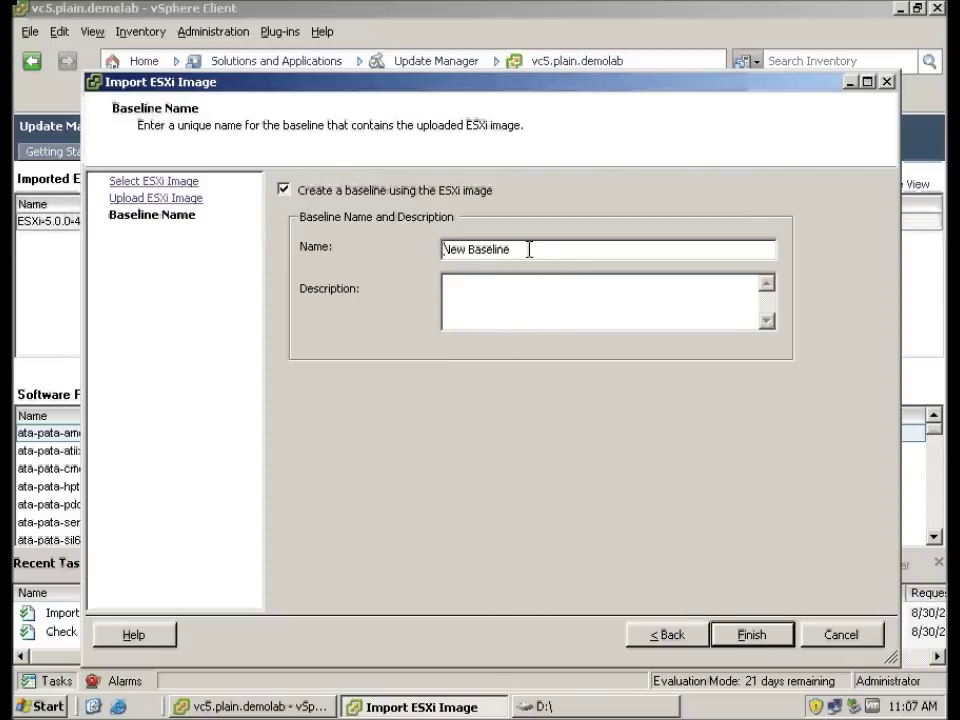
{"action": "left_click_drag", "start_coordinate": [529, 250], "coordinate": [392, 233]}
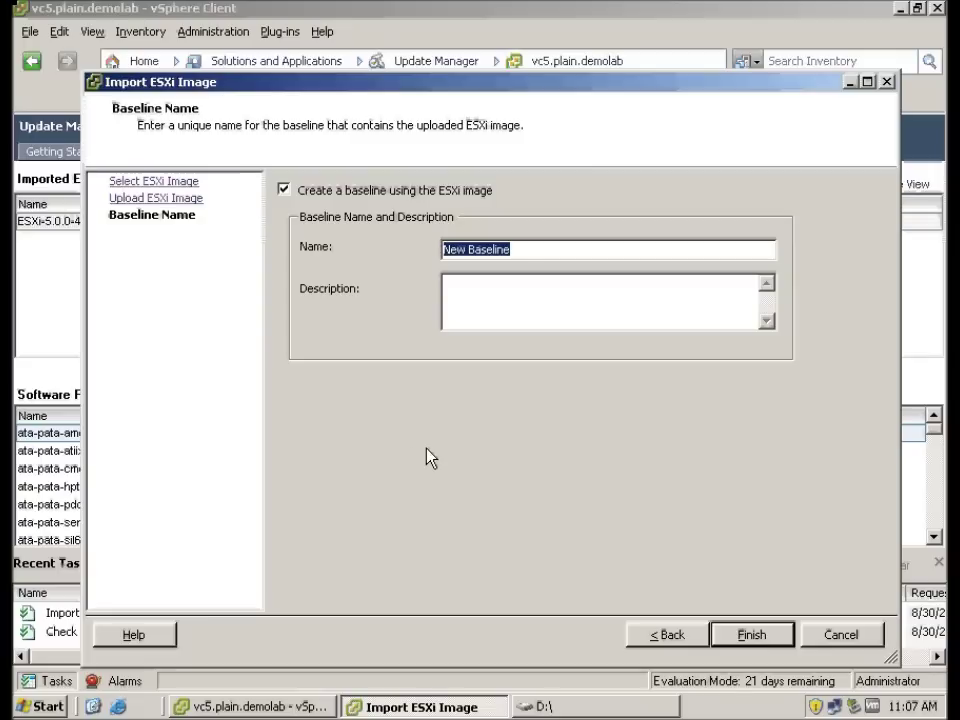
{"action": "type", "text": "ESXi"}
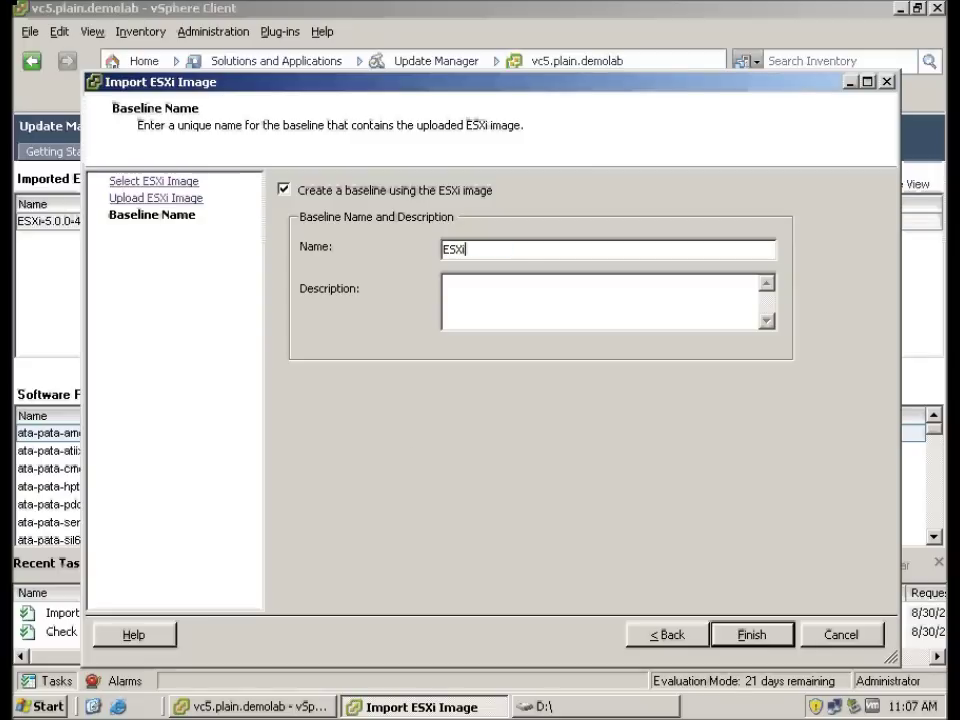
{"action": "type", "text": " 5.0"}
{"action": "left_click", "coordinate": [752, 636]}
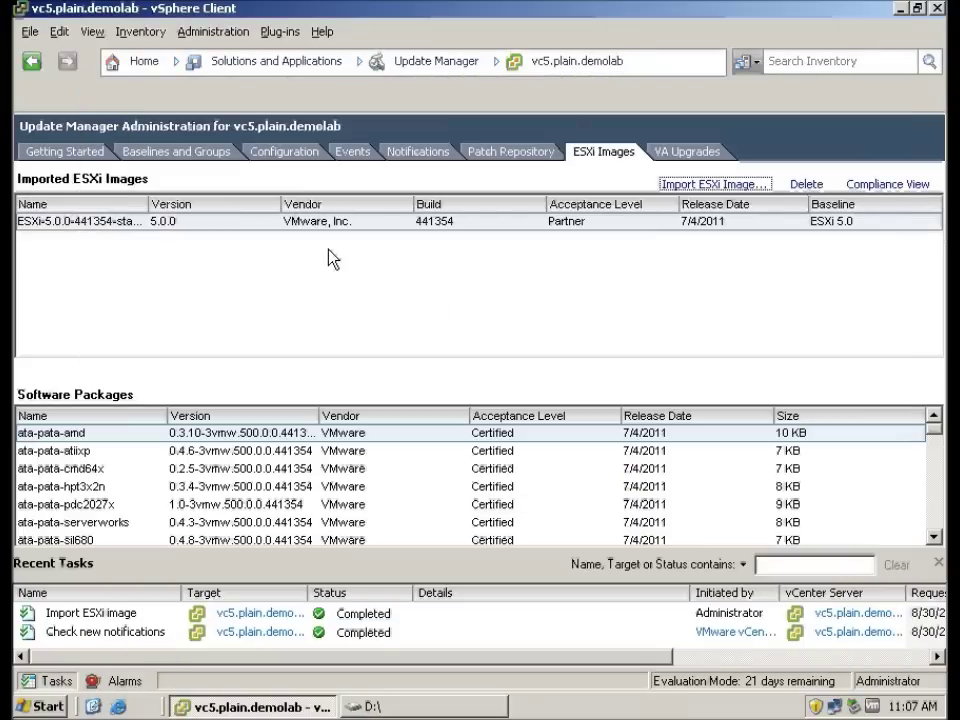
- Select the ESXi 5.0 baseline among the host baselines and switch to the Compliance View
{"action": "left_click", "coordinate": [180, 160]}
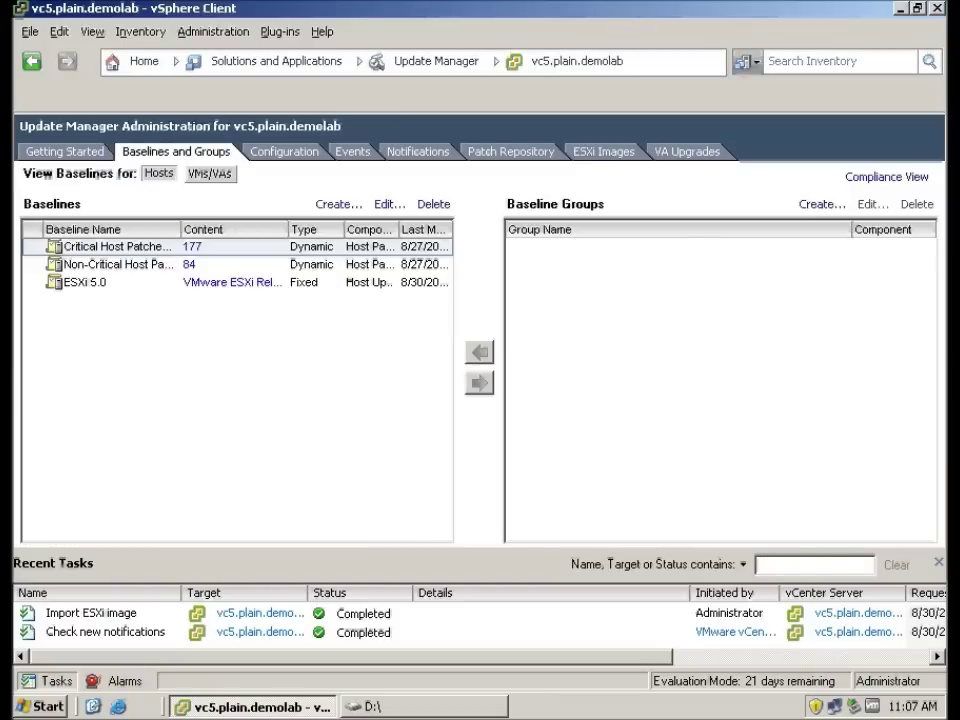
{"action": "left_click", "coordinate": [104, 285]}
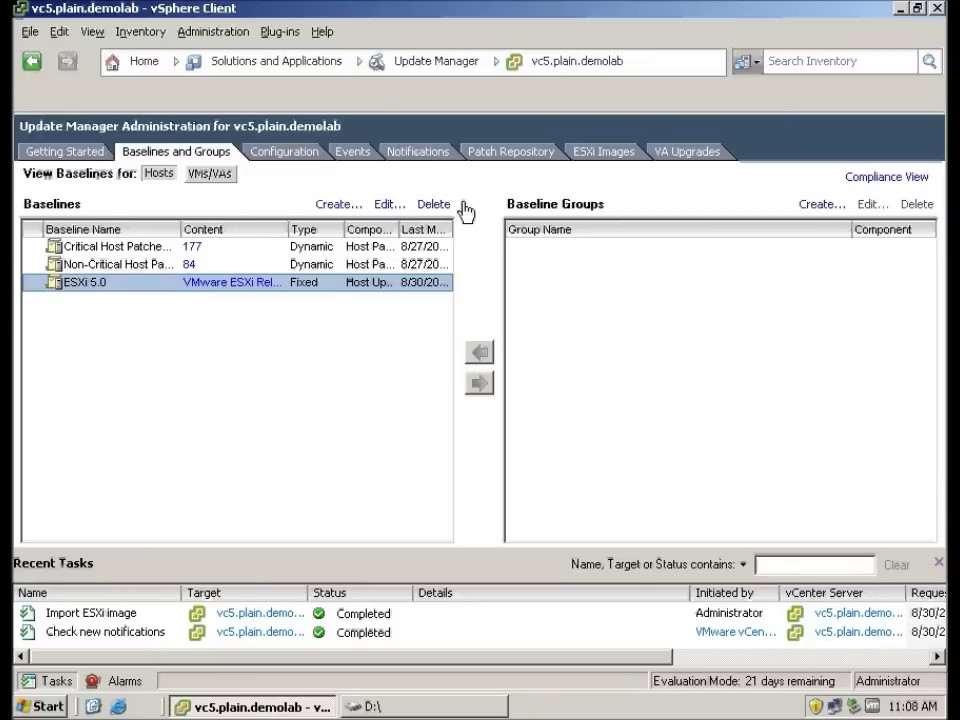
{"action": "left_click", "coordinate": [881, 180]}
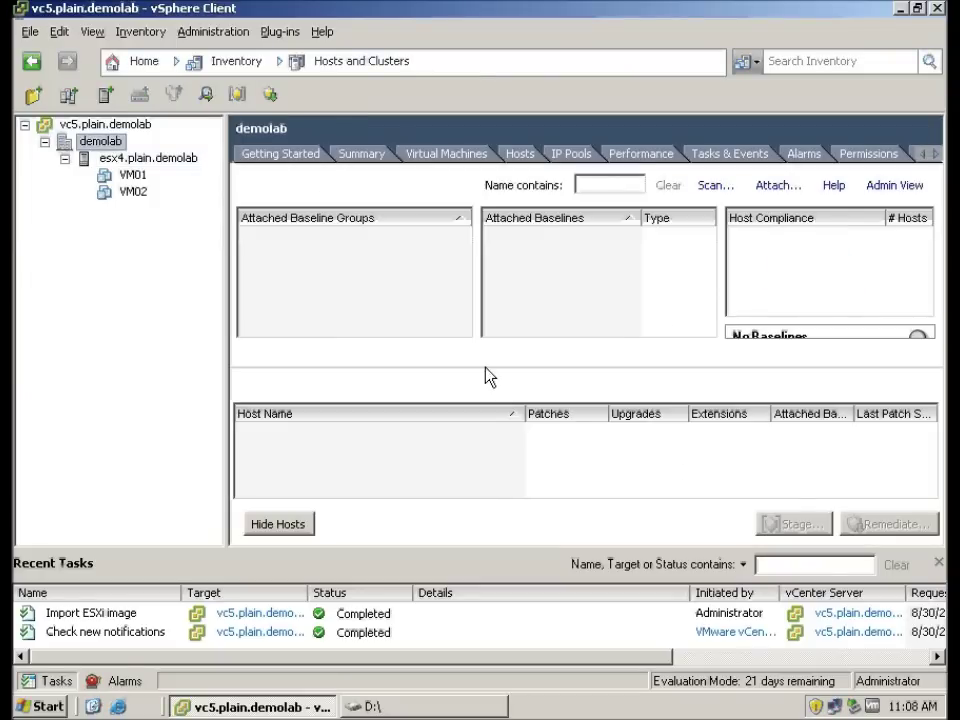
- Attach the ESXi 5.0 upgrade baseline to the demolab datacenter
{"action": "left_click", "coordinate": [778, 190]}
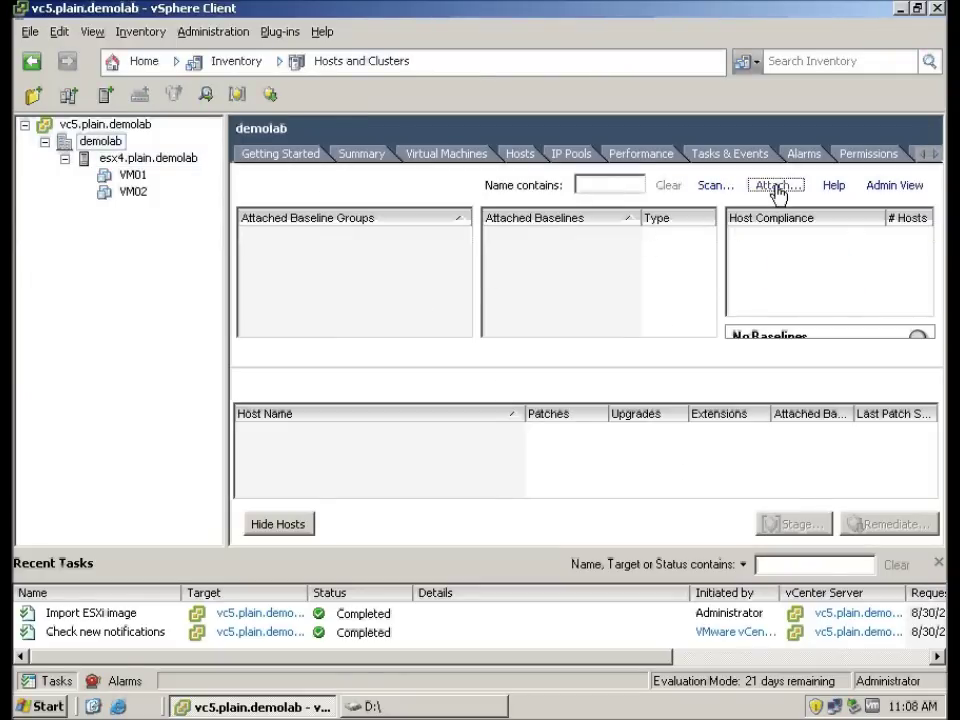
{"action": "left_click", "coordinate": [288, 268]}
{"action": "left_click", "coordinate": [281, 265]}
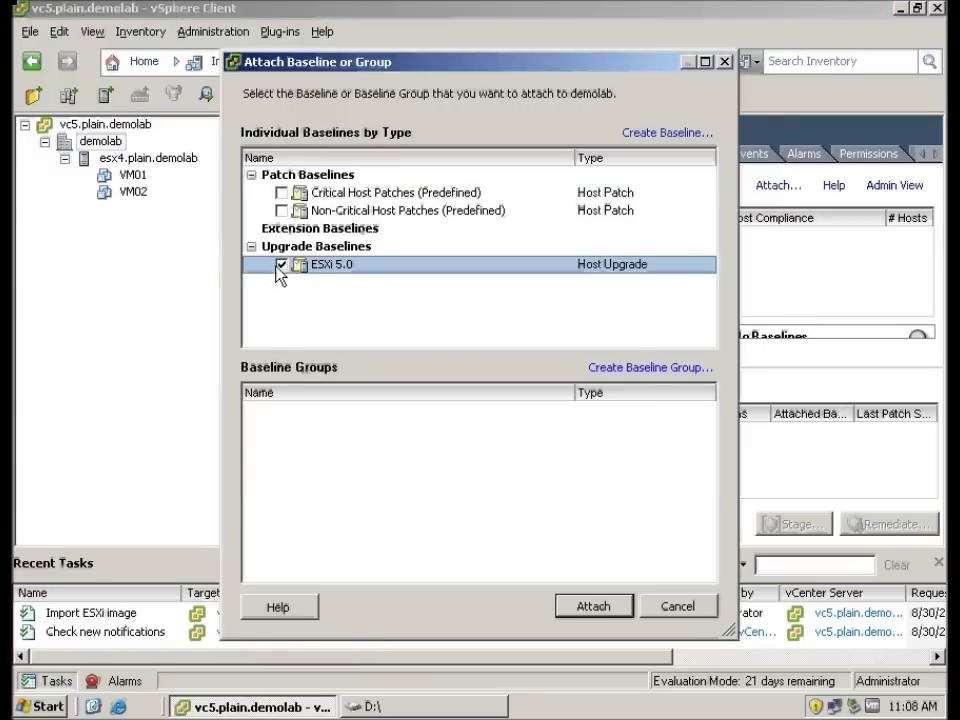
{"action": "left_click", "coordinate": [594, 607]}
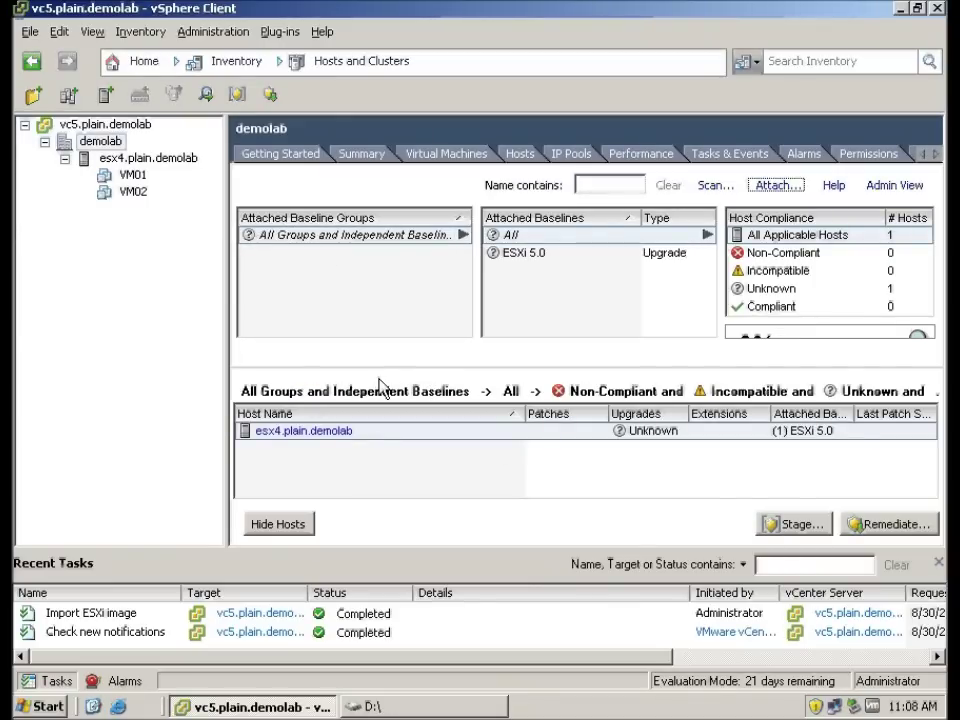
- Review the configuration of host esx4.plain.demolab, including its security profile and time configuration
{"action": "left_click", "coordinate": [379, 434]}
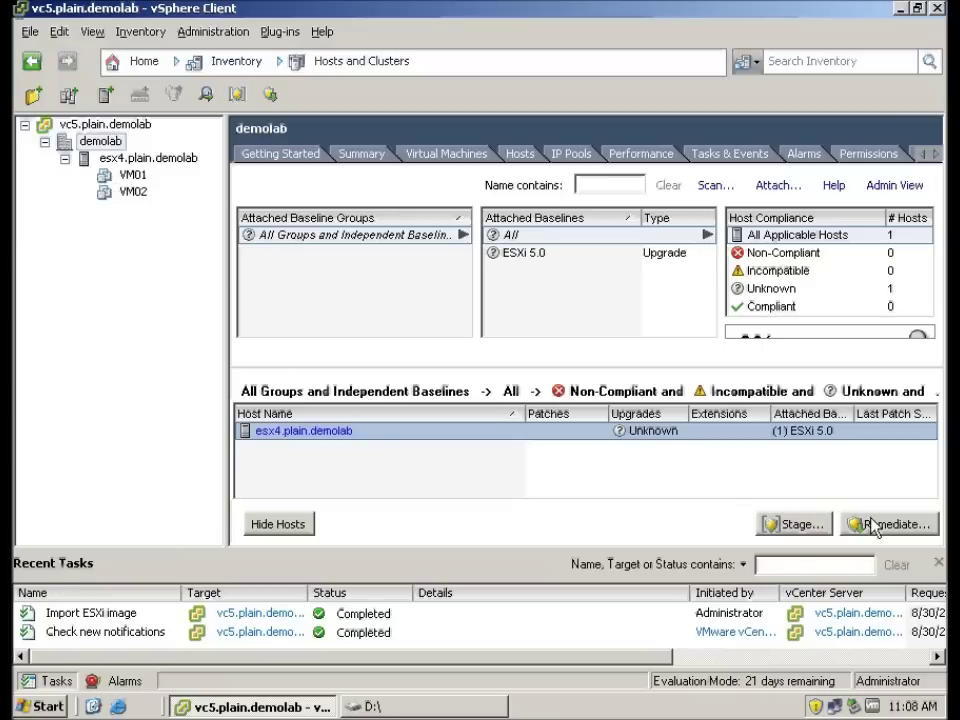
{"action": "left_click", "coordinate": [158, 161]}
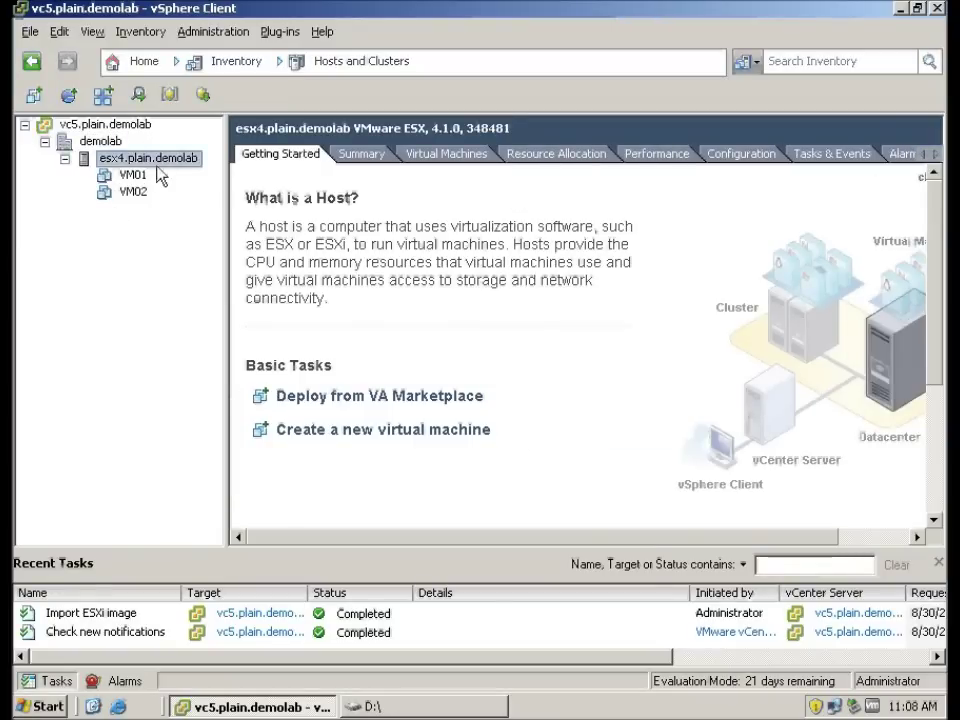
{"action": "left_click", "coordinate": [770, 163]}
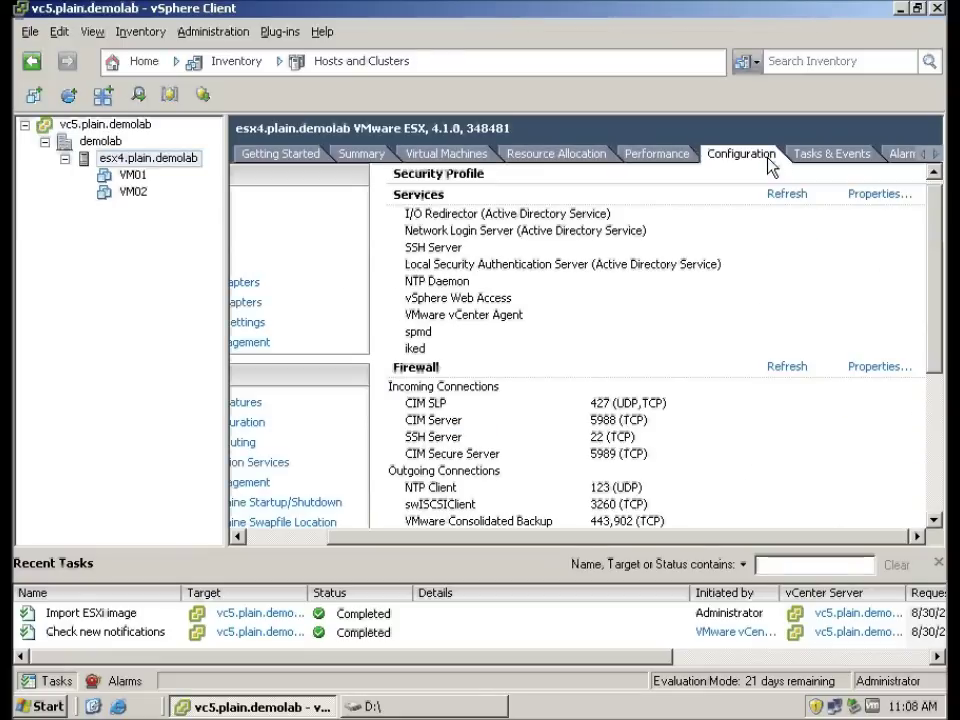
{"action": "left_click", "coordinate": [292, 539]}
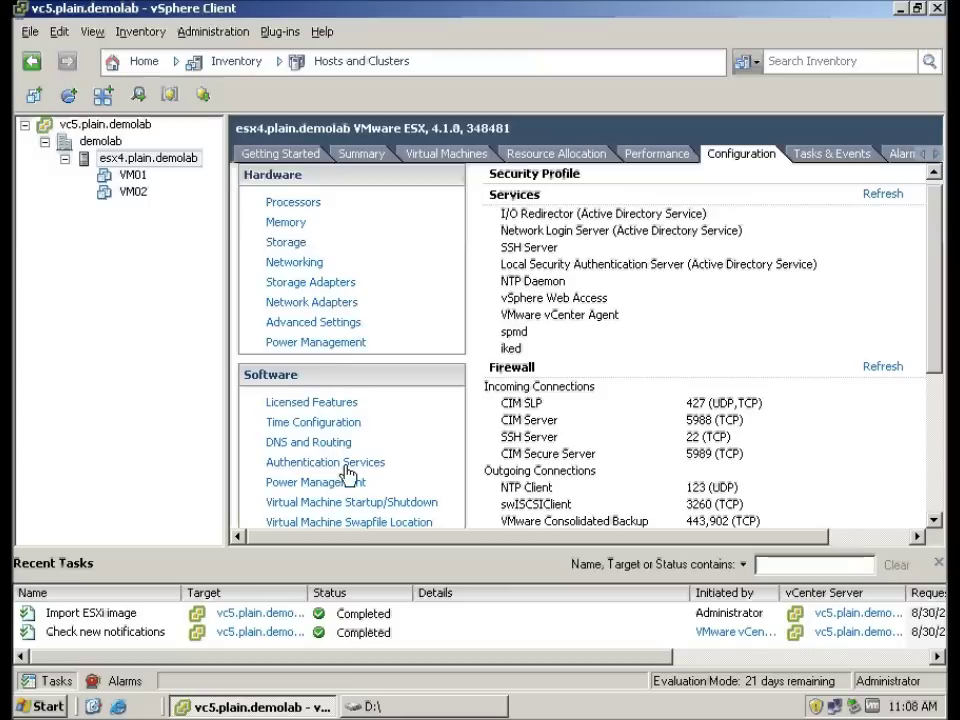
{"action": "left_click_drag", "start_coordinate": [943, 316], "coordinate": [893, 230]}
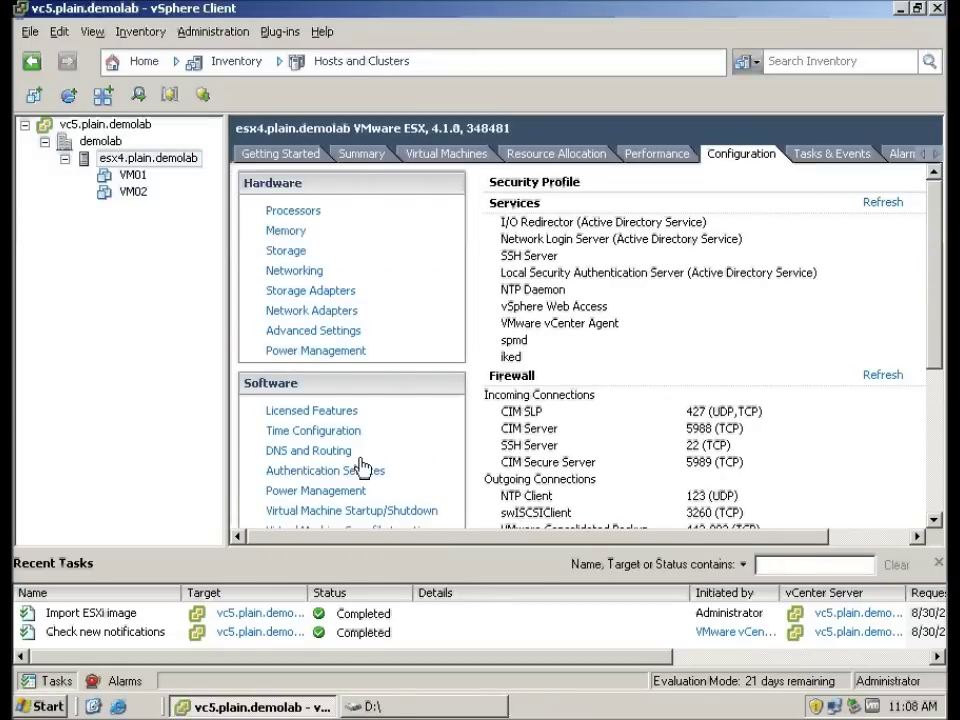
{"action": "left_click", "coordinate": [312, 432]}
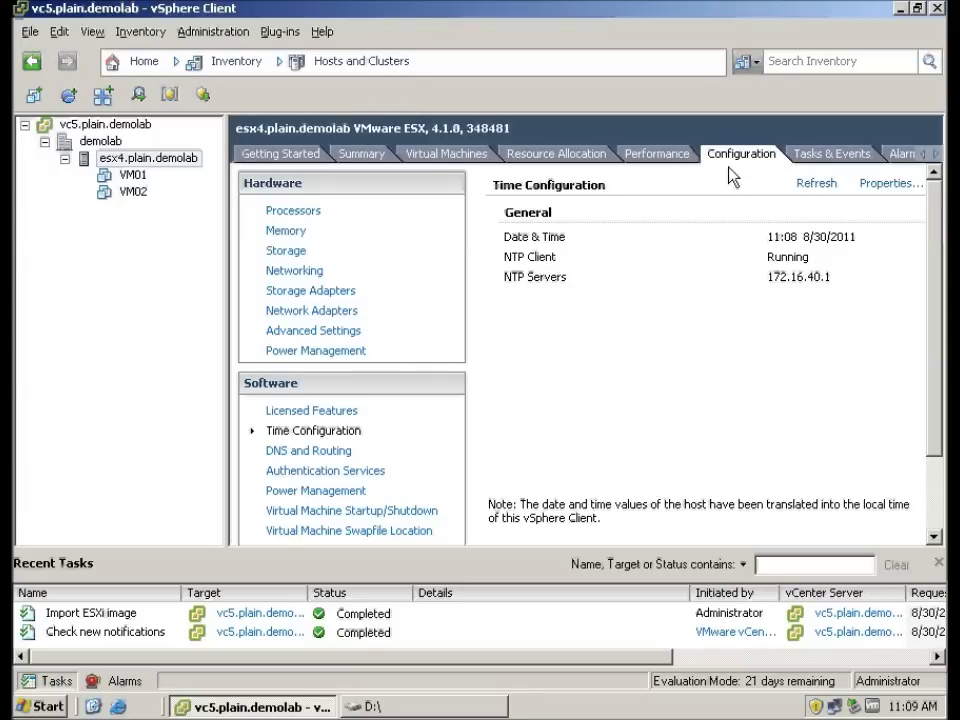
- Show the Update Manager view of host esx4.plain.demolab and open the Remediate wizard for it
{"action": "left_click", "coordinate": [937, 157]}
{"action": "left_click", "coordinate": [937, 157]}
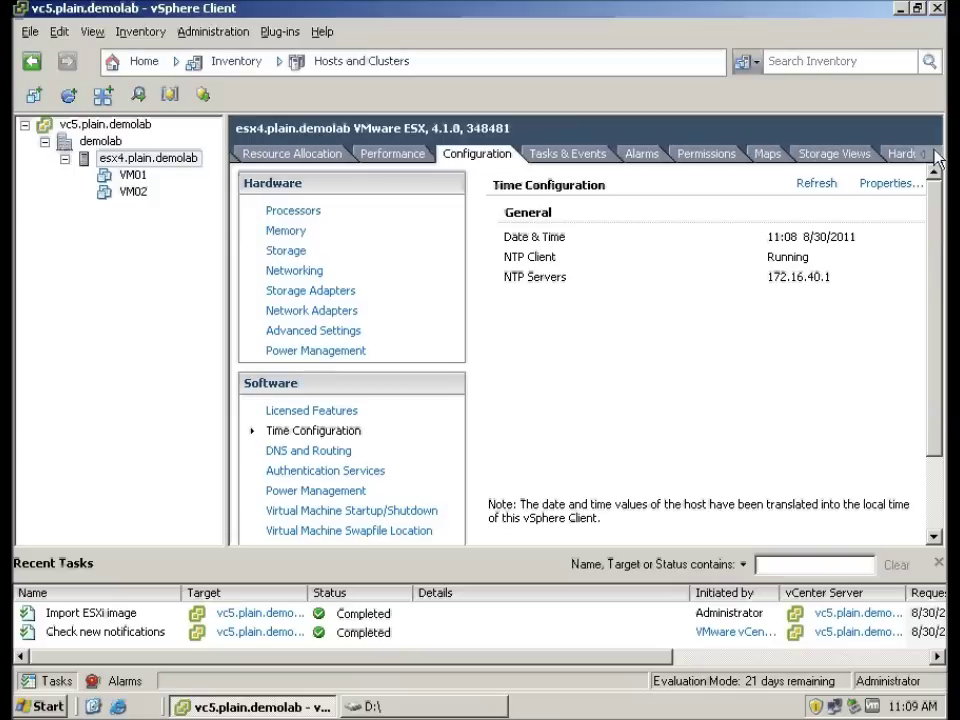
{"action": "left_click", "coordinate": [937, 157]}
{"action": "left_click", "coordinate": [937, 157]}
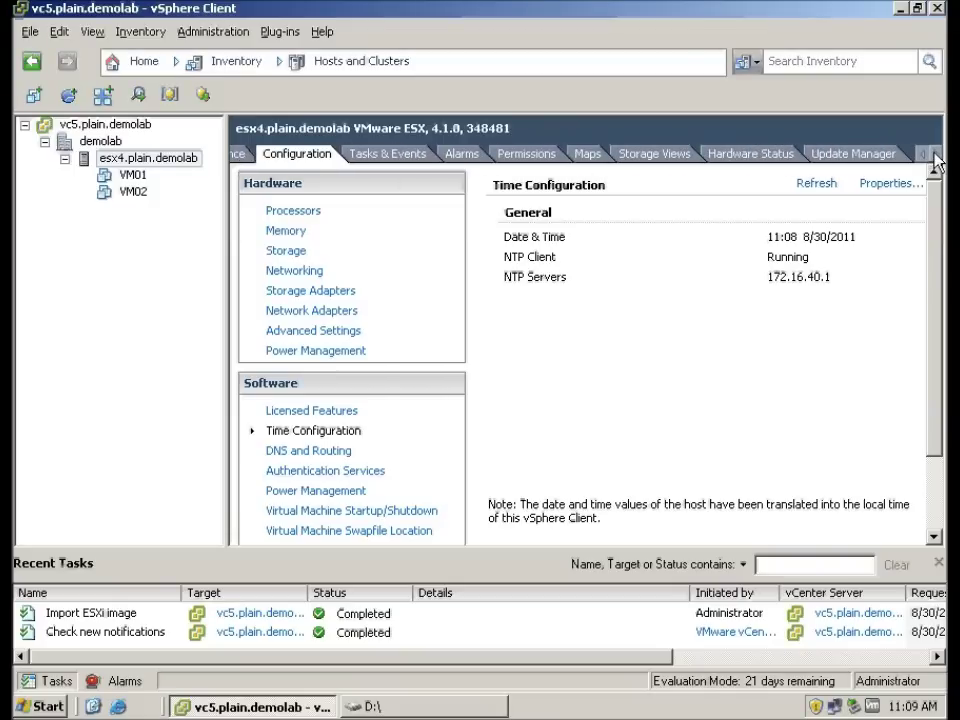
{"action": "left_click", "coordinate": [873, 163]}
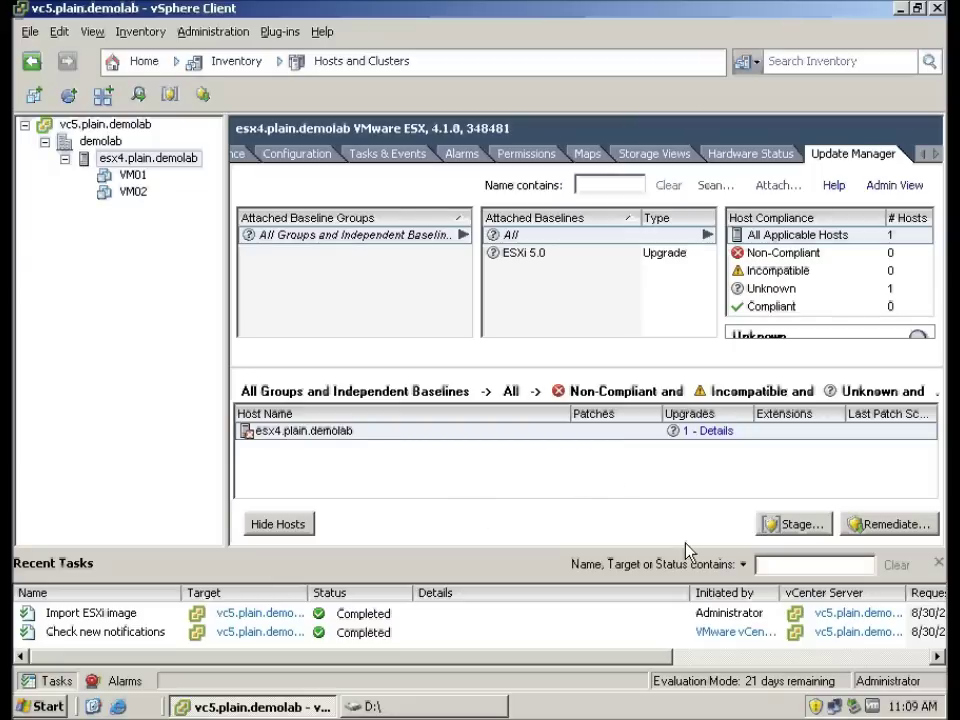
{"action": "left_click", "coordinate": [868, 524]}
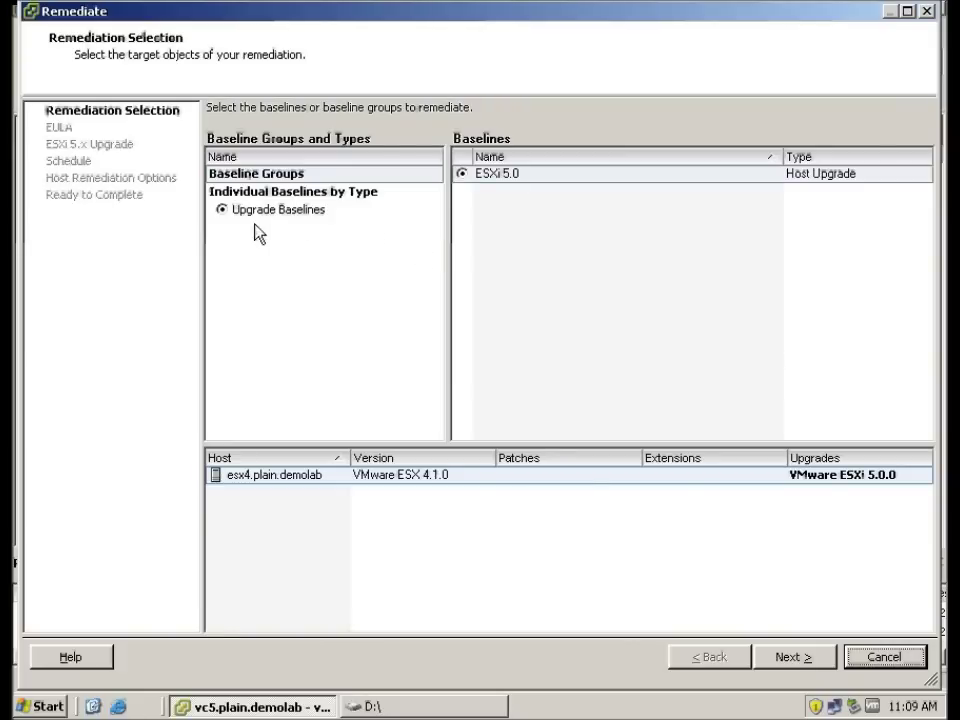
- Choose the ESXi 5.0 upgrade baseline and host esx4.plain.demolab as the targets of the remediation
{"action": "left_click", "coordinate": [507, 178]}
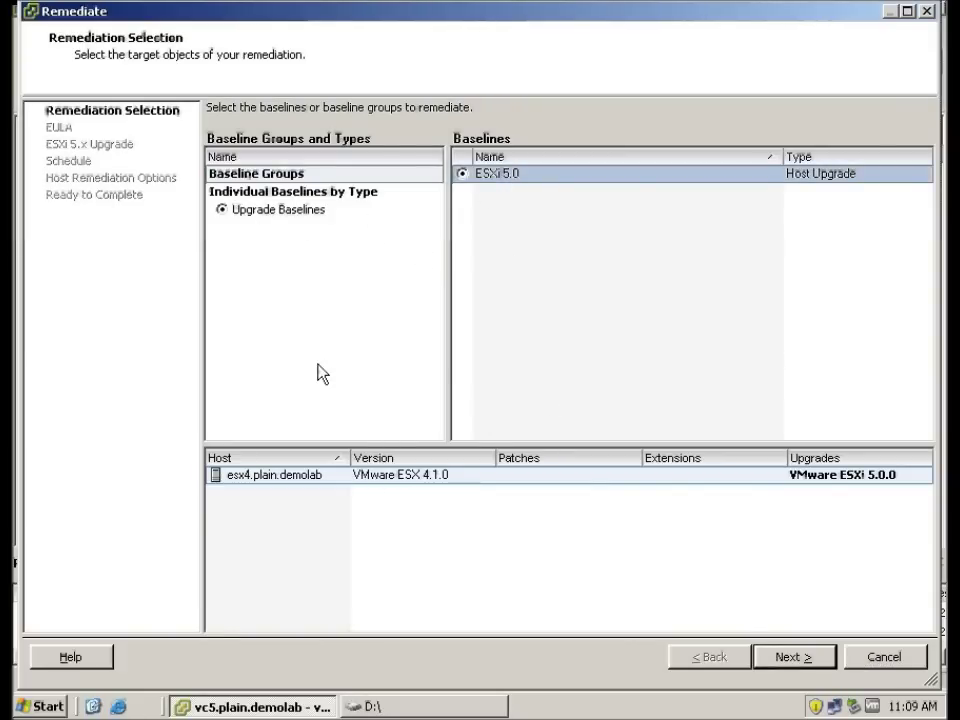
{"action": "left_click", "coordinate": [547, 478]}
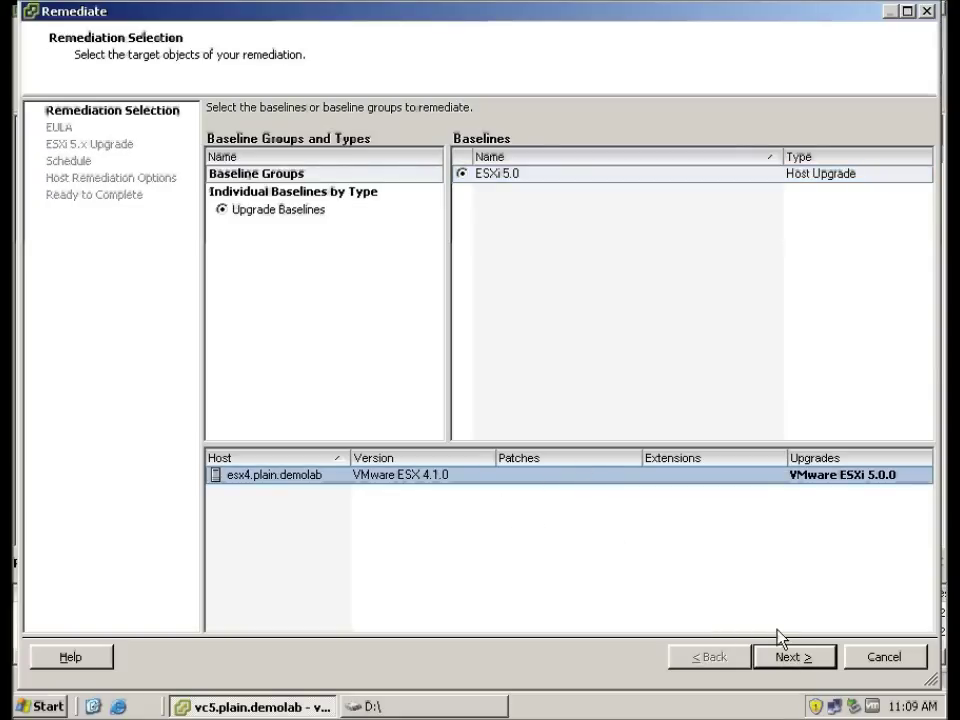
{"action": "left_click", "coordinate": [788, 658]}
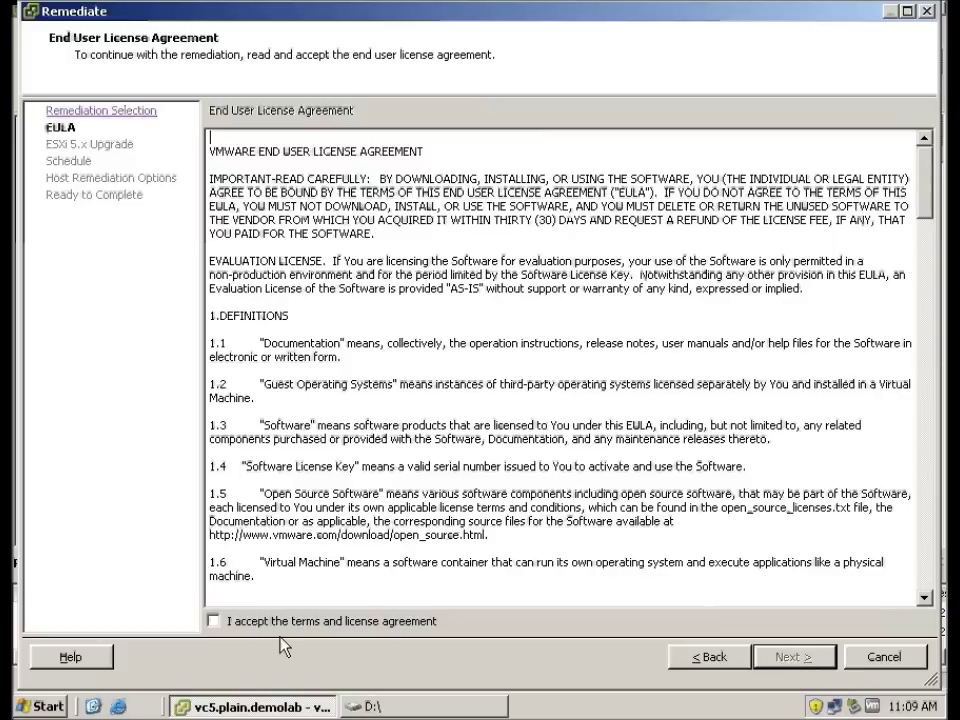
- Accept the license agreement and enable removal of installed third-party software that is incompatible with the upgrade
{"action": "left_click", "coordinate": [272, 624]}
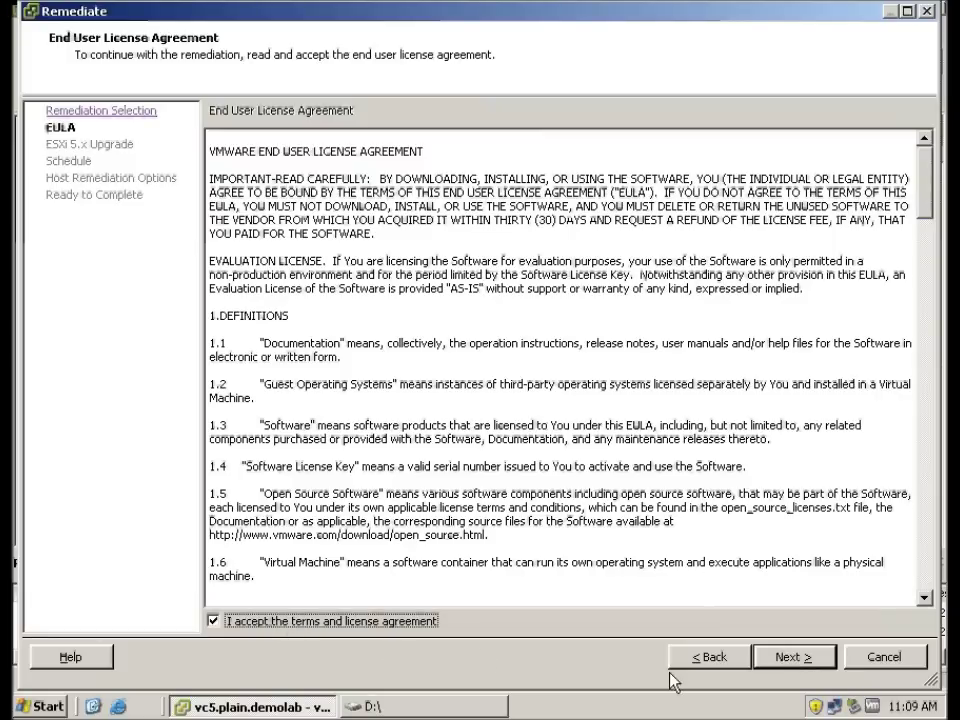
{"action": "left_click", "coordinate": [793, 657]}
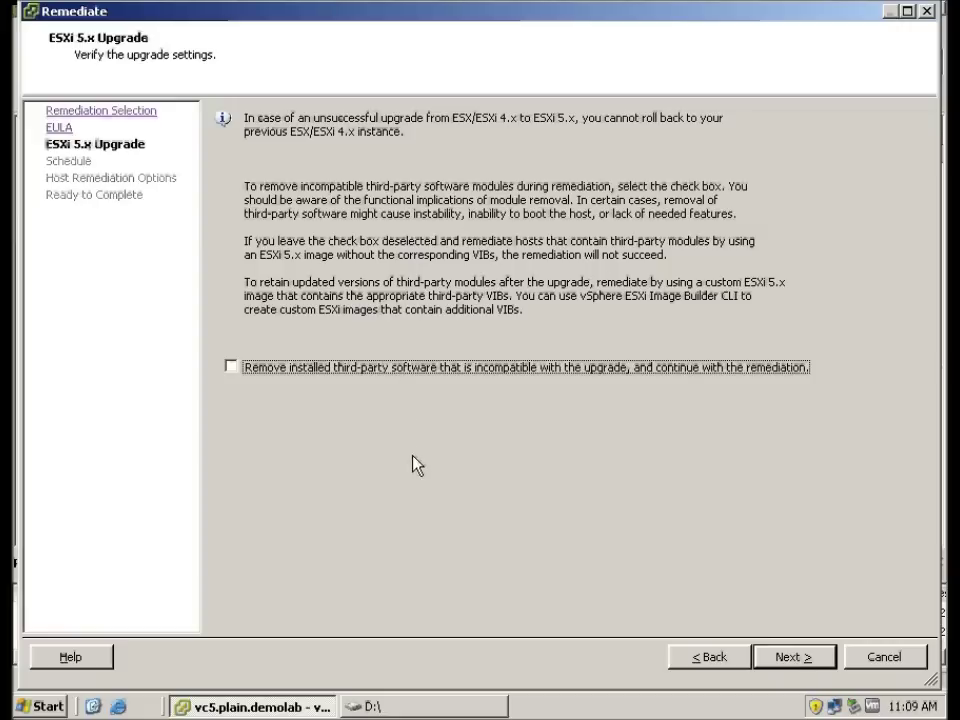
{"action": "left_click", "coordinate": [305, 371]}
{"action": "left_click", "coordinate": [806, 659]}
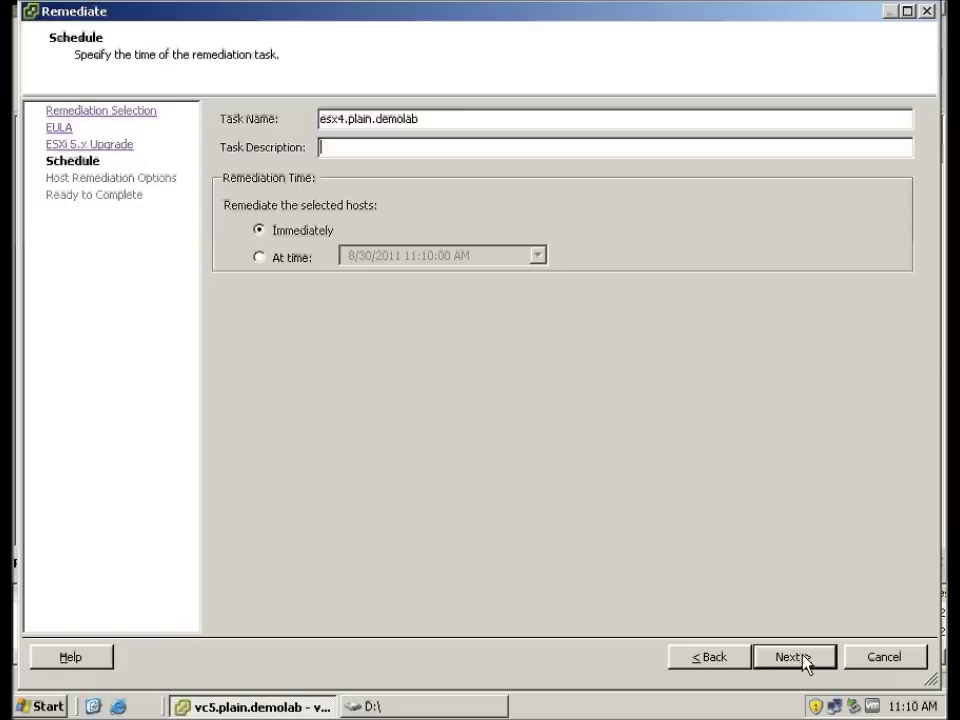
- Name the remediation task "Upgrade ESX4 to ESX5" and keep it scheduled to run immediately
{"action": "left_click_drag", "start_coordinate": [431, 118], "coordinate": [221, 108]}
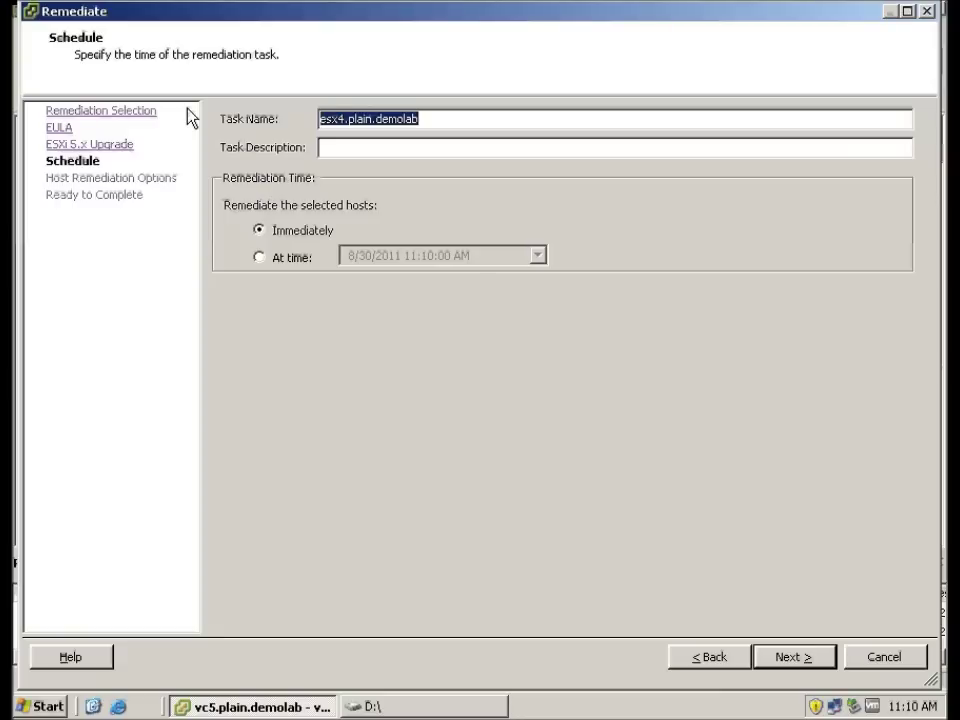
{"action": "type", "text": "Upgrad"}
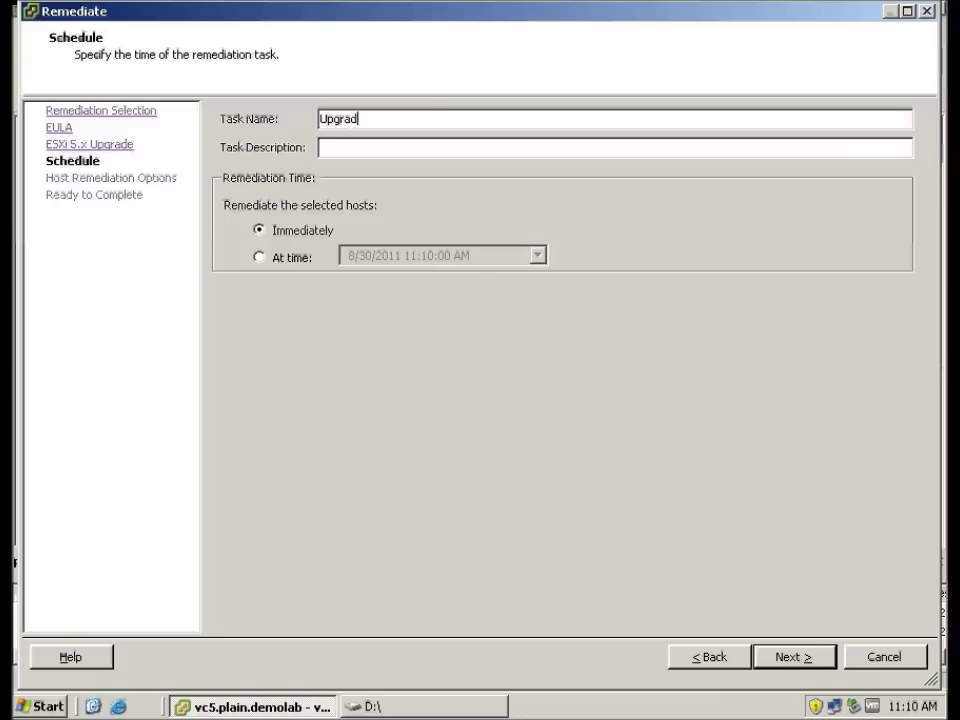
{"action": "type", "text": "e ESX"}
{"action": "key", "text": "BackSpace"}
{"action": "key", "text": "BackSpace"}
{"action": "key", "text": "BackSpace"}
{"action": "key", "text": "BackSpace"}
{"action": "type", "text": "SX4 to ES"}
{"action": "type", "text": "X5"}
{"action": "type", "text": "E"}
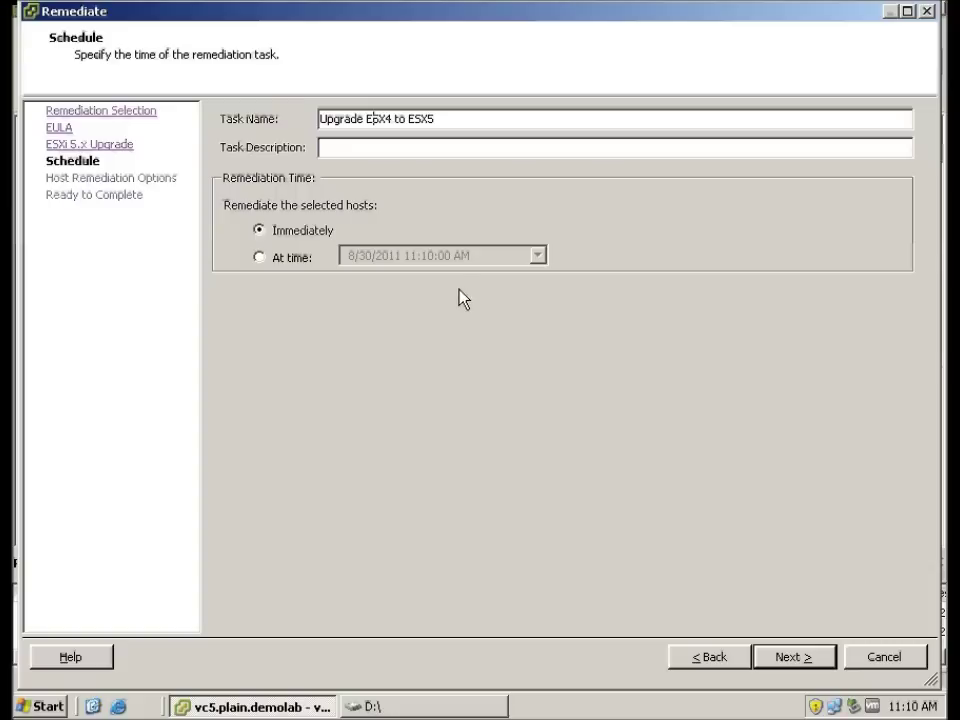
{"action": "left_click", "coordinate": [777, 664]}
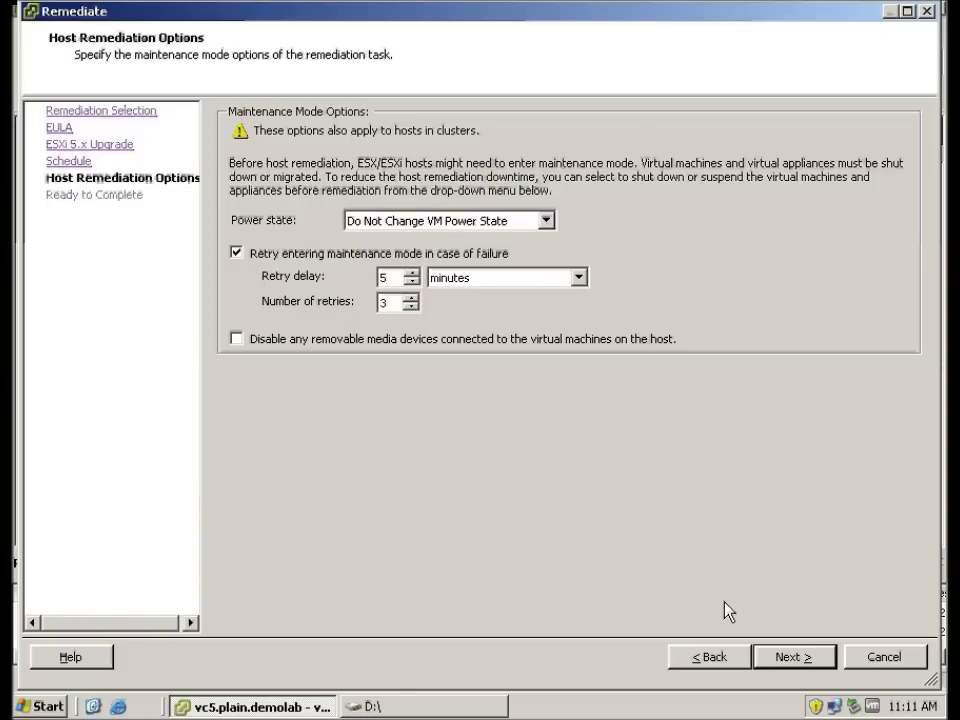
- Keep the default maintenance mode options, review the included upgrade, and start the remediation, selecting its entry among the recent tasks
{"action": "left_click", "coordinate": [777, 664]}
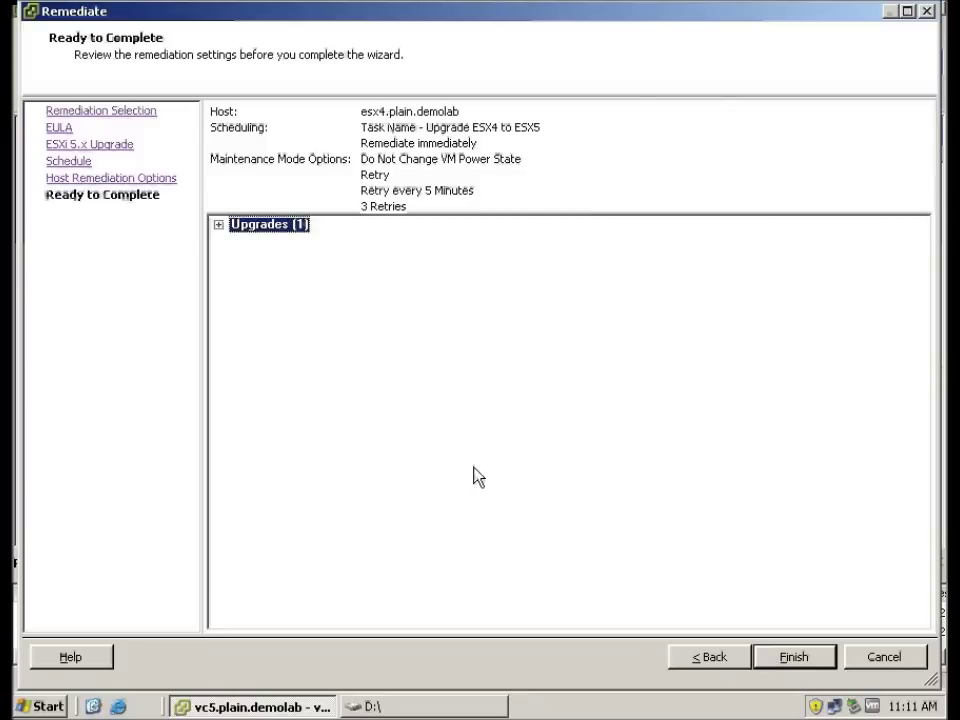
{"action": "left_click", "coordinate": [217, 228]}
{"action": "left_click", "coordinate": [272, 242]}
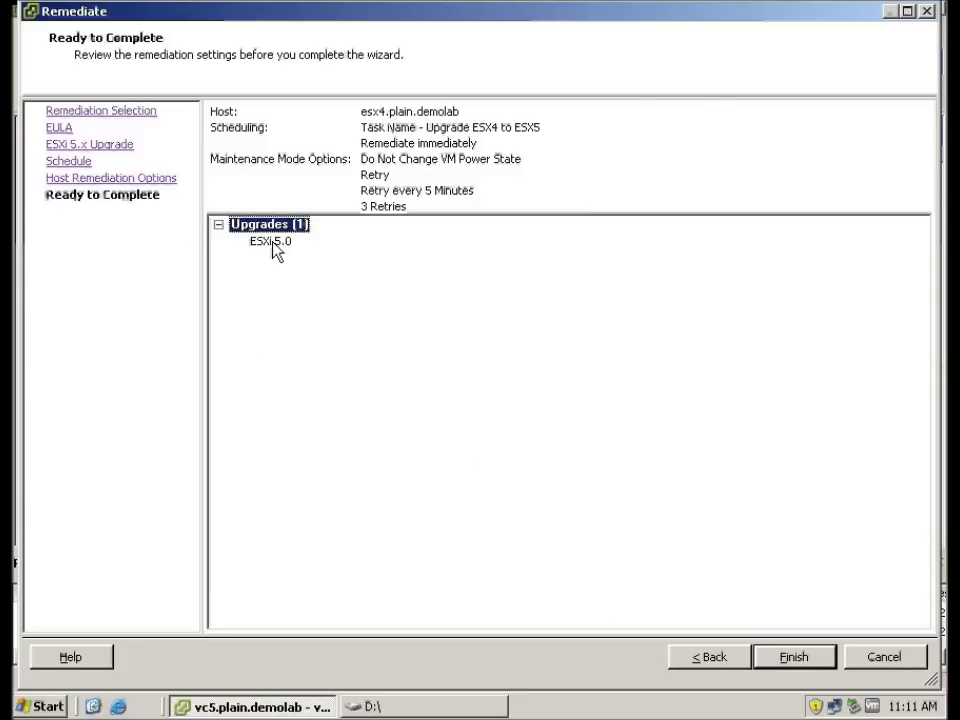
{"action": "left_click", "coordinate": [795, 659]}
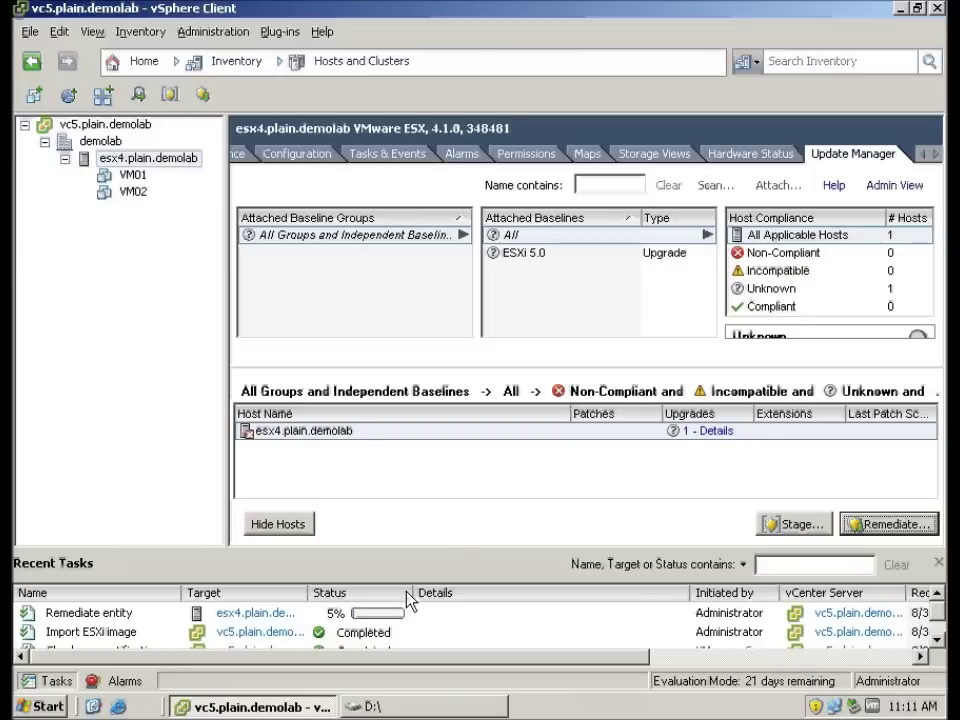
{"action": "left_click", "coordinate": [130, 617]}
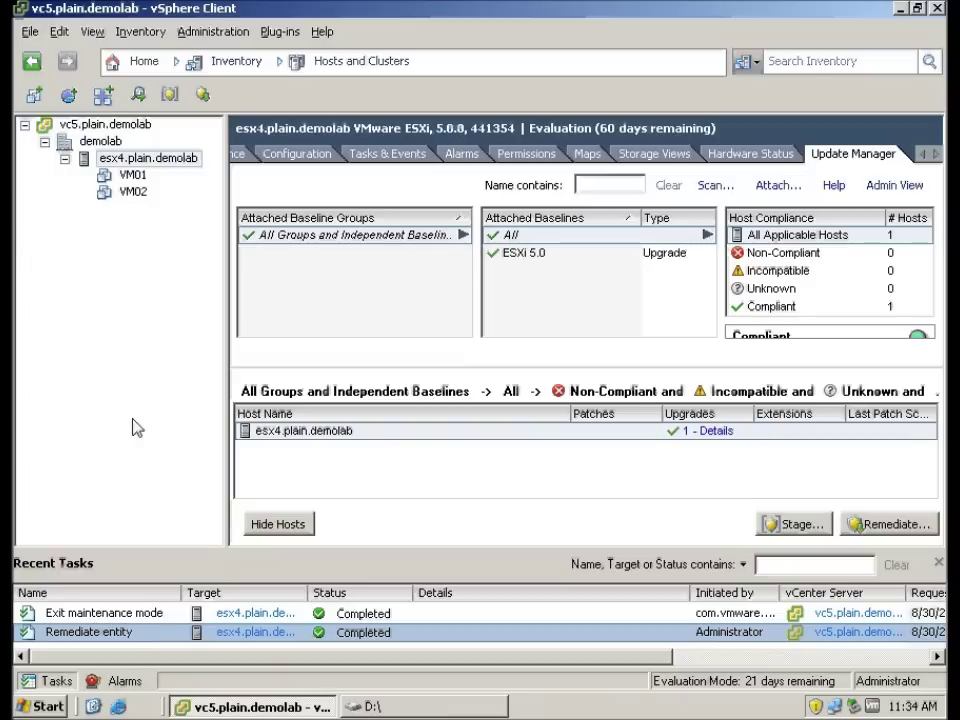
- Check the NTP server settings in the time configuration of host esx4.plain.demolab and start its NTP daemon
{"action": "left_click", "coordinate": [153, 160]}
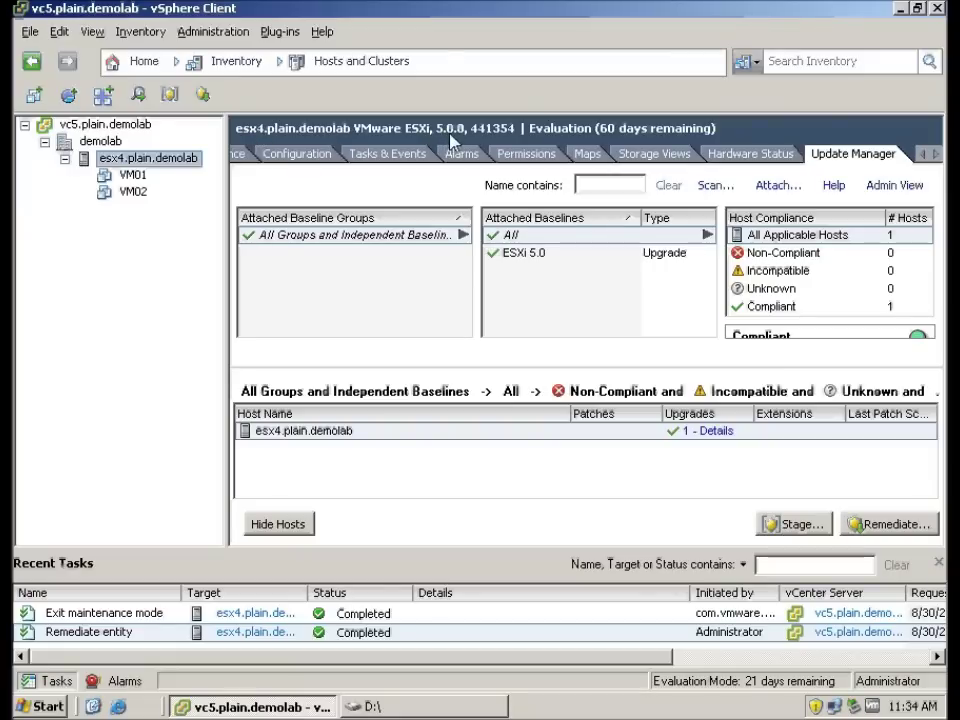
{"action": "left_click", "coordinate": [305, 154]}
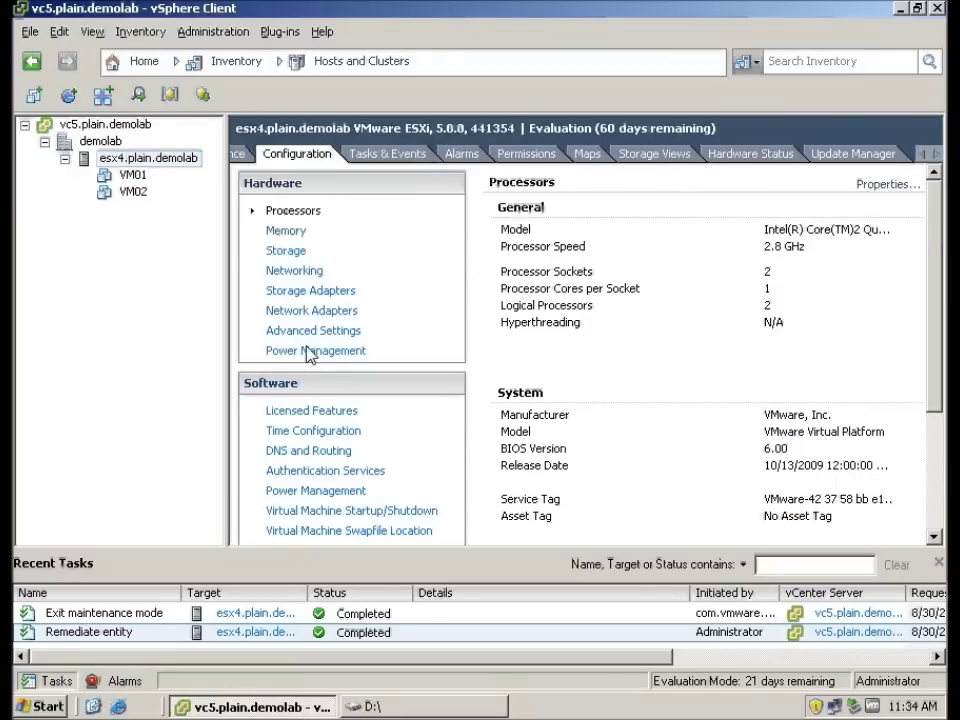
{"action": "left_click", "coordinate": [313, 436]}
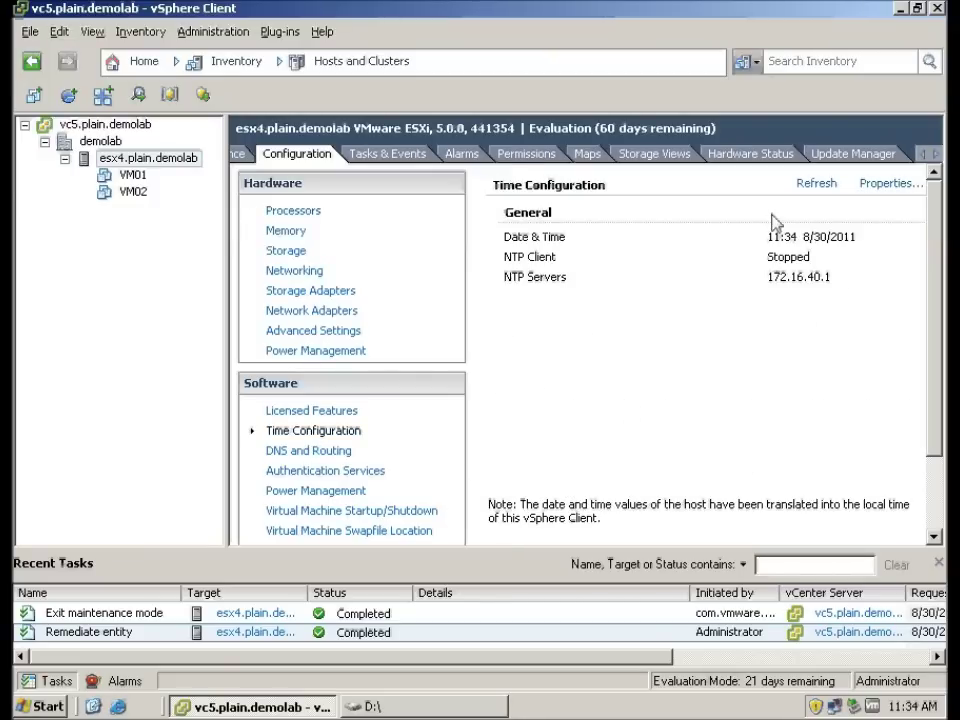
{"action": "left_click", "coordinate": [816, 183]}
{"action": "left_click", "coordinate": [884, 184]}
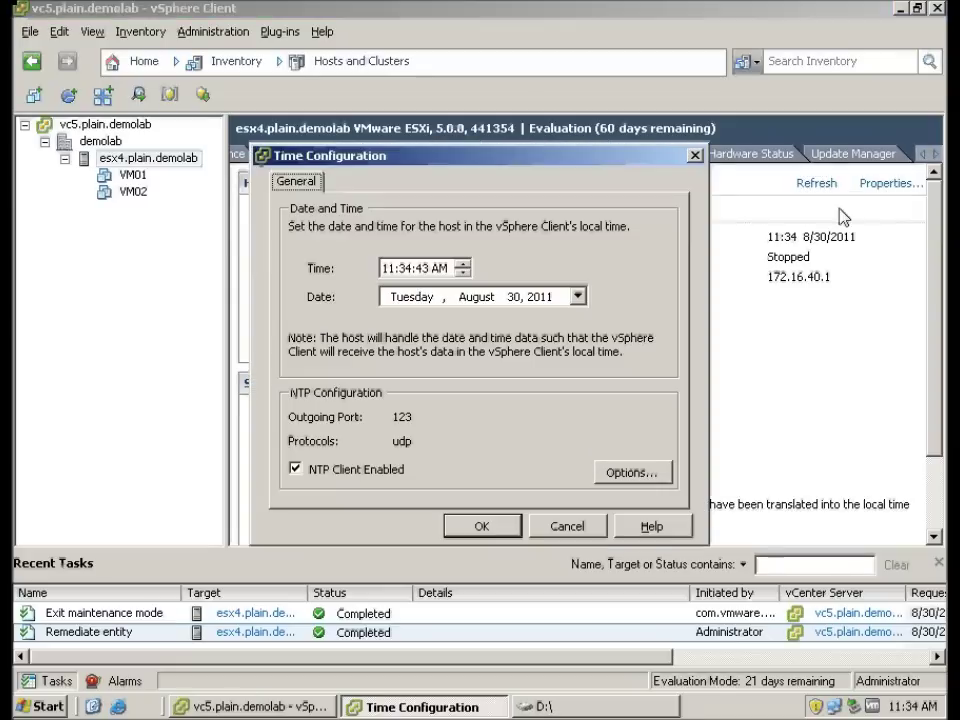
{"action": "left_click", "coordinate": [618, 476]}
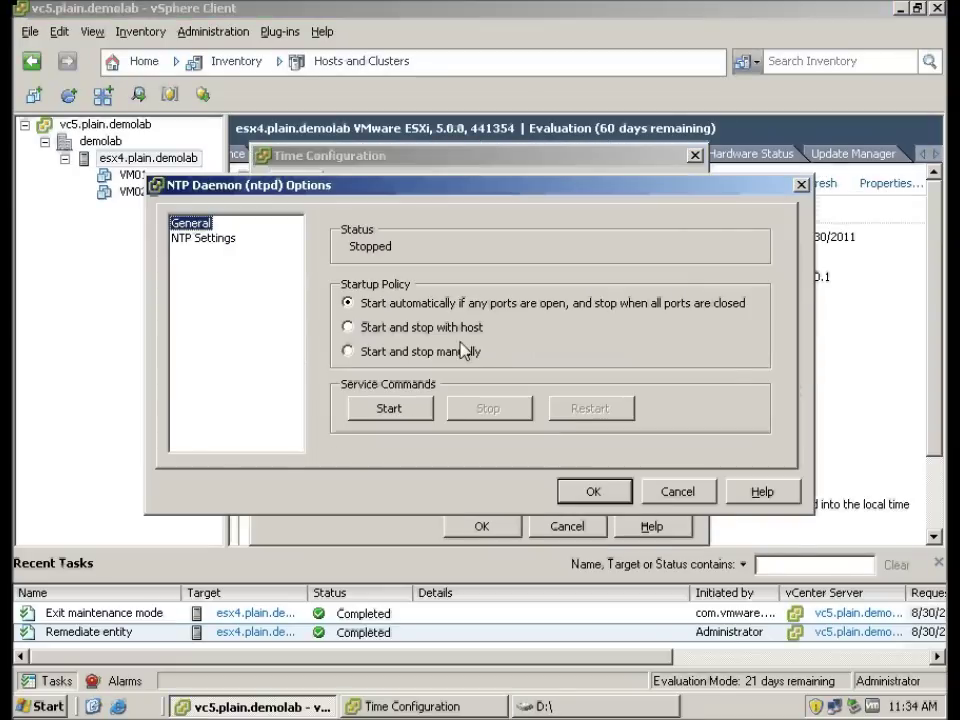
{"action": "left_click", "coordinate": [203, 238]}
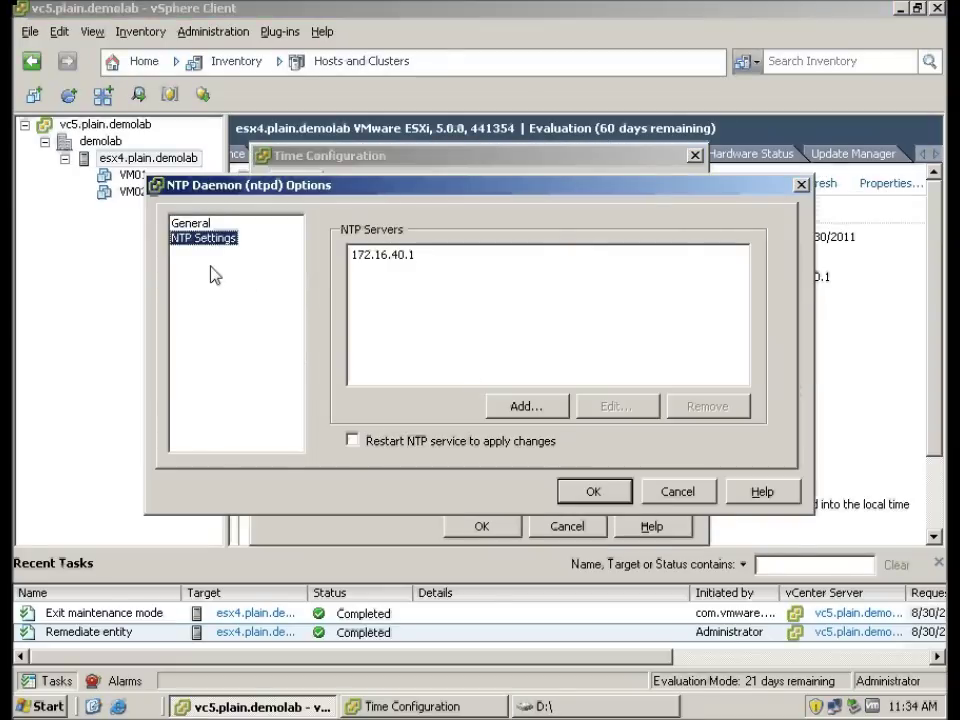
{"action": "left_click", "coordinate": [190, 223]}
{"action": "left_click", "coordinate": [404, 416]}
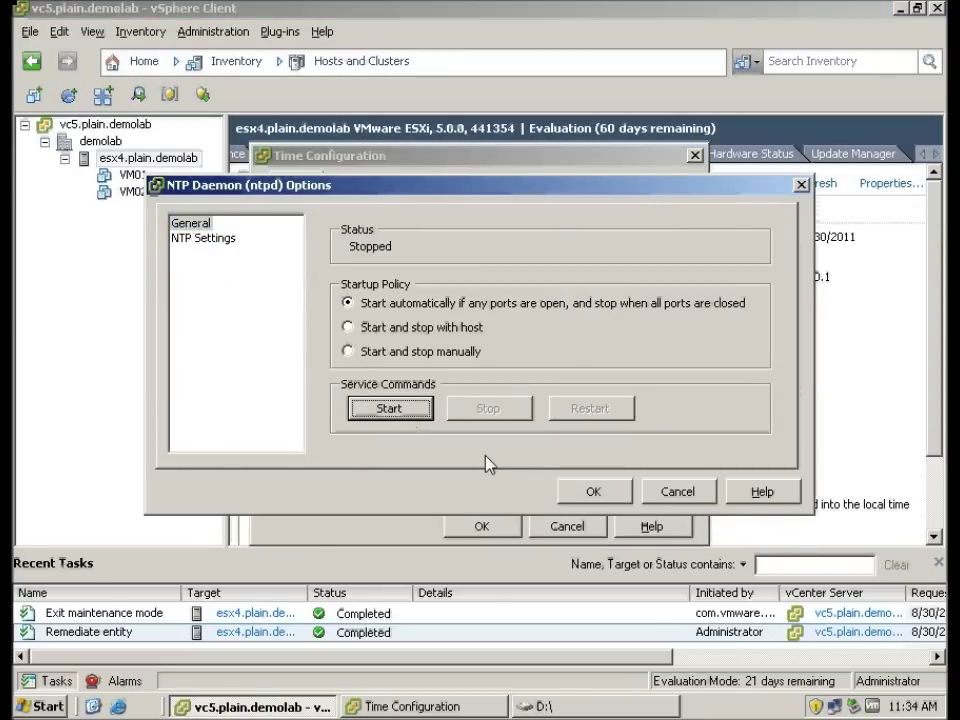
{"action": "left_click", "coordinate": [622, 494]}
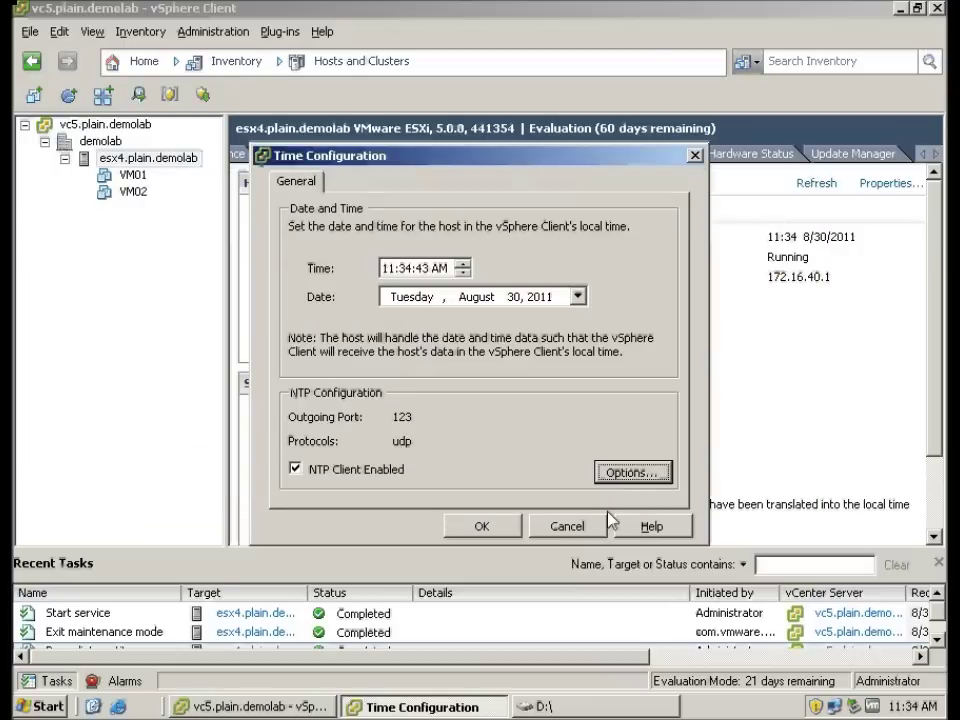
{"action": "left_click", "coordinate": [482, 526]}
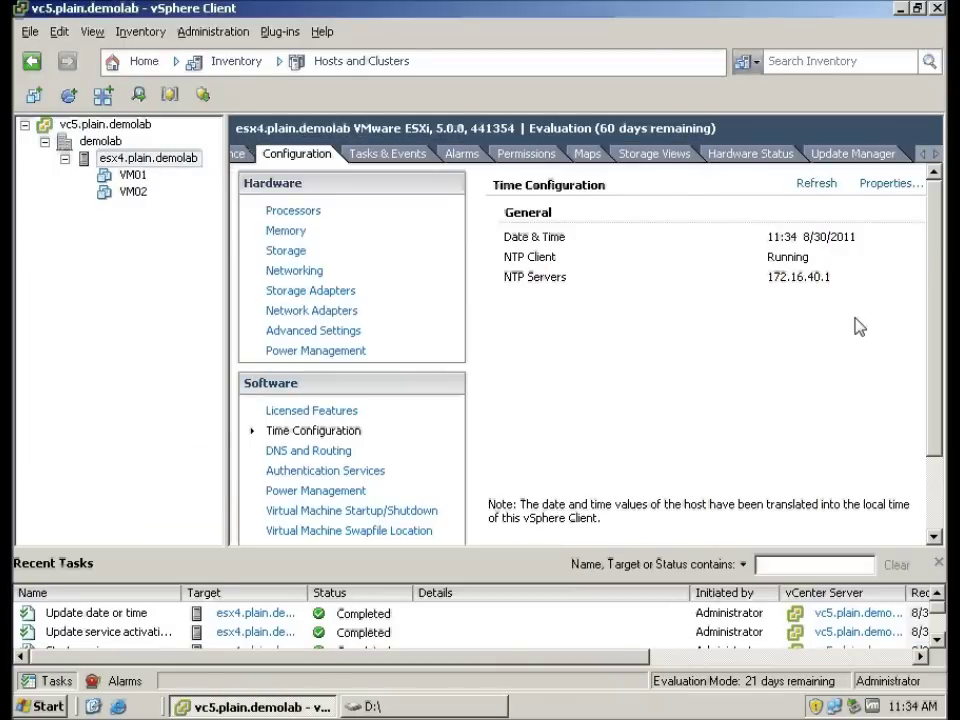
- Review the services, firewall connections and lockdown mode in the security profile of host esx4.plain.demolab
{"action": "scroll", "coordinate": [335, 390], "scroll_direction": "down", "scroll_amount": 2}
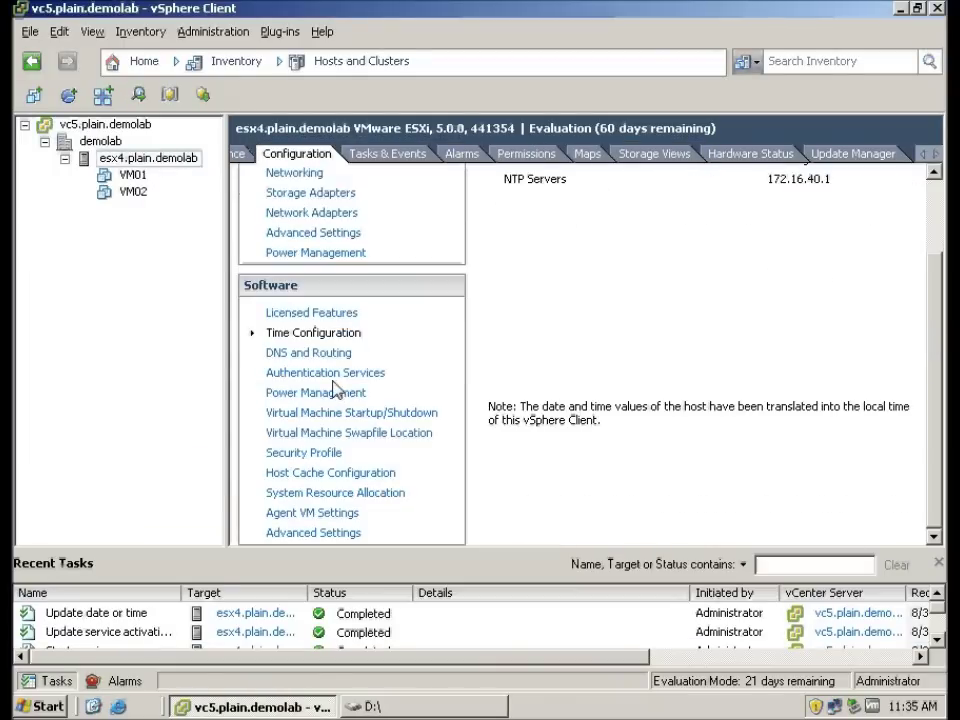
{"action": "left_click", "coordinate": [326, 455]}
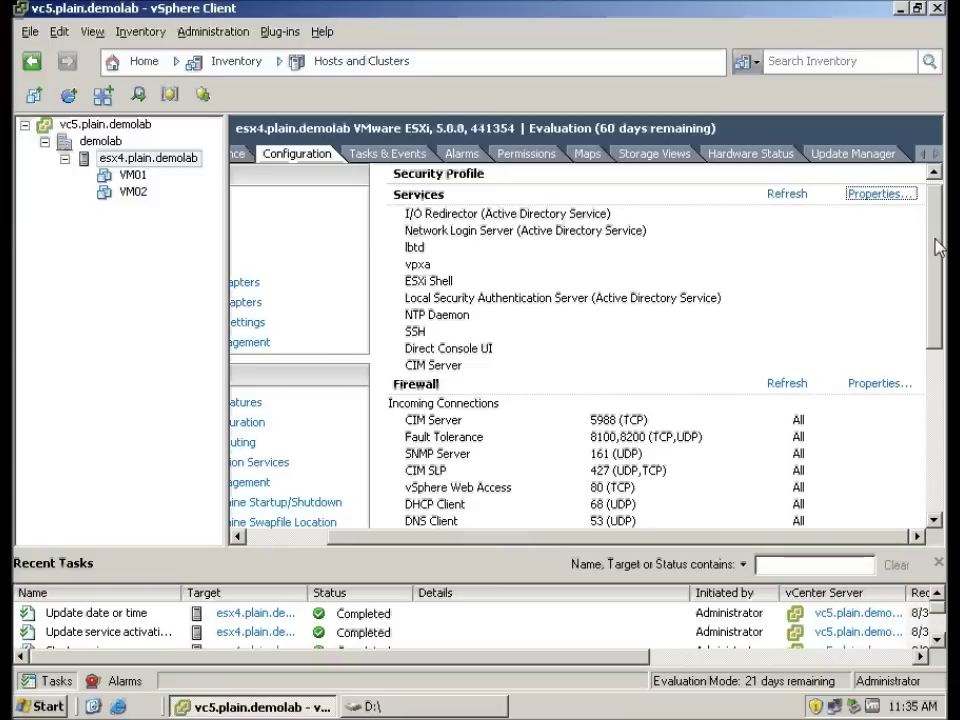
{"action": "left_click_drag", "start_coordinate": [934, 255], "coordinate": [937, 269]}
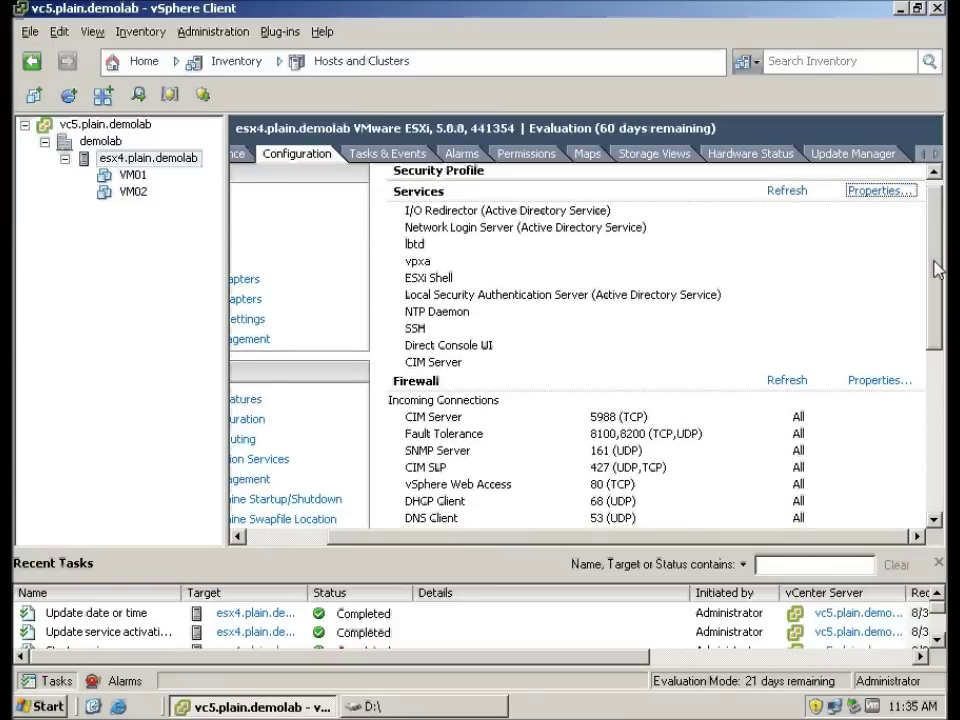
{"action": "left_click_drag", "start_coordinate": [937, 269], "coordinate": [936, 514]}
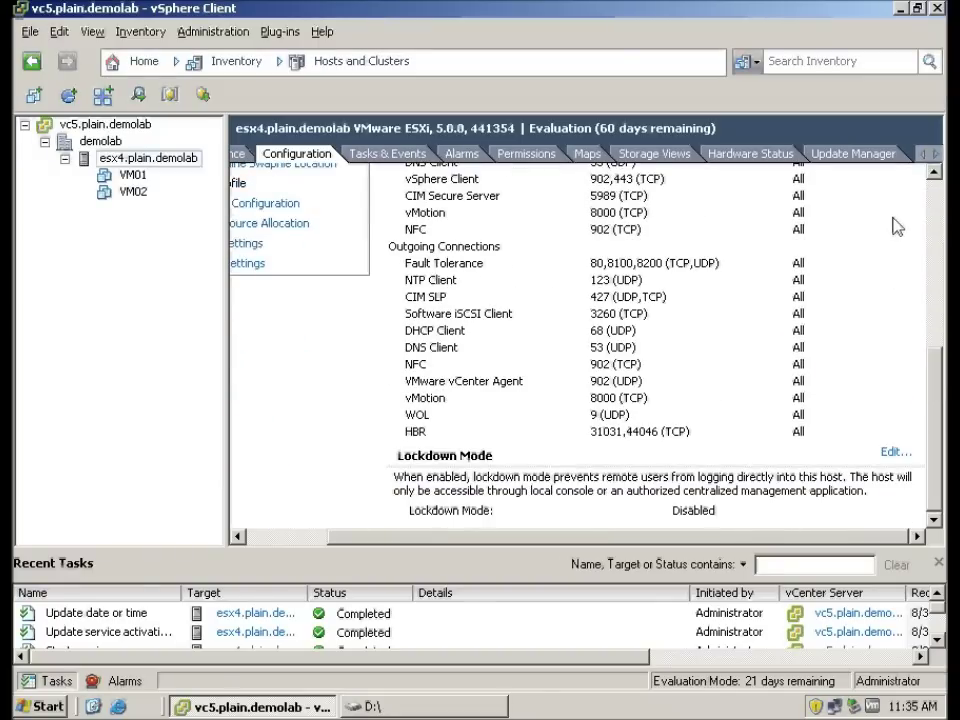
{"action": "left_click", "coordinate": [936, 221]}
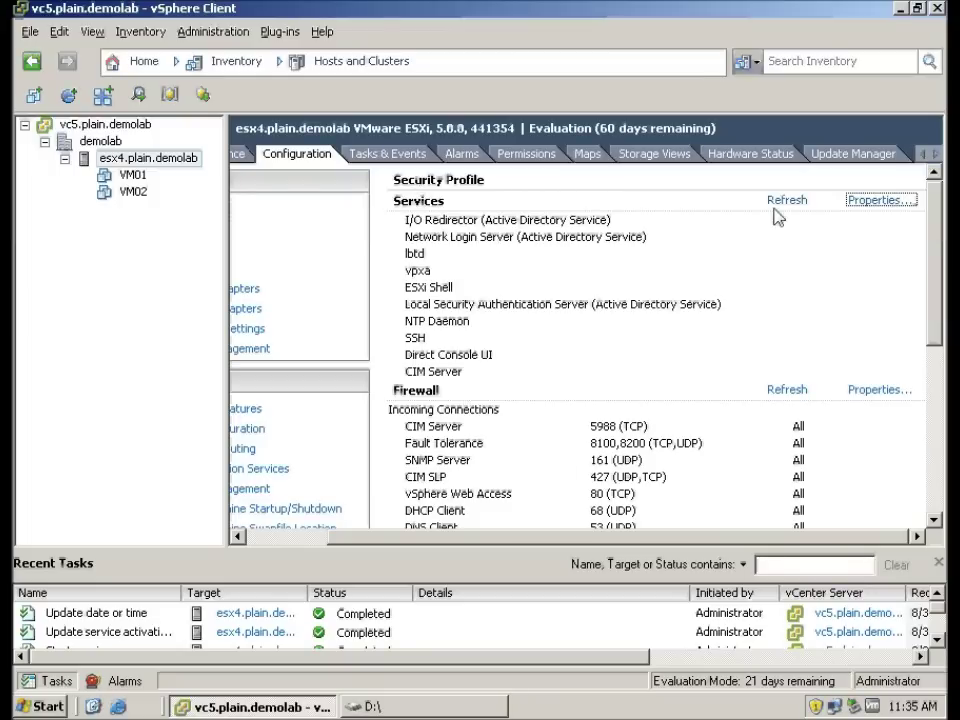
- Examine the status and startup policy of the host's SSH service, leaving its properties without changes
{"action": "left_click", "coordinate": [870, 201]}
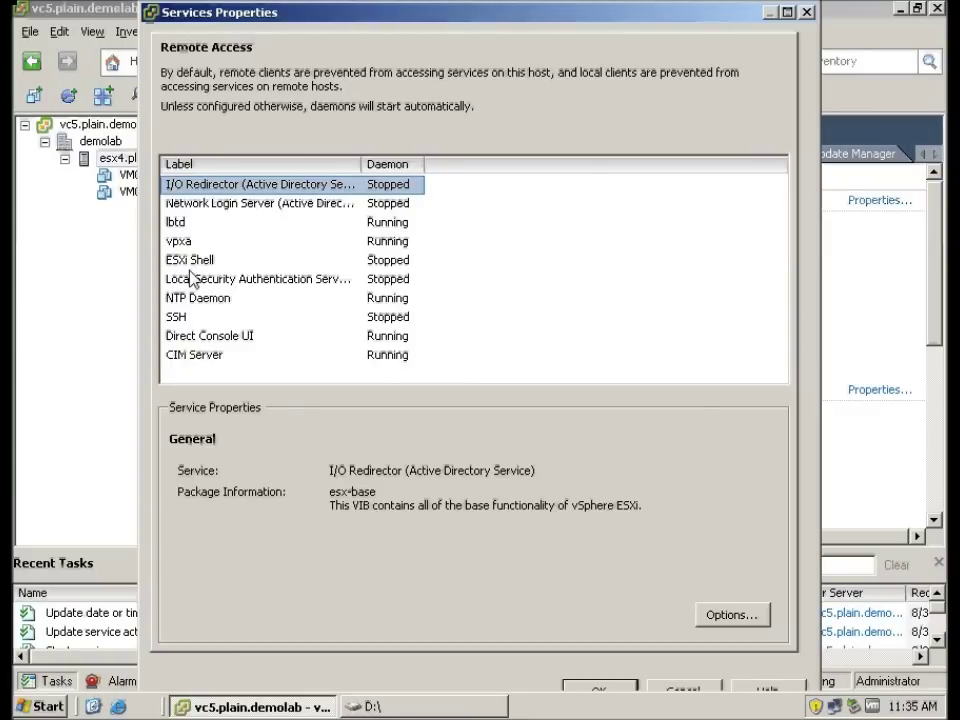
{"action": "left_click", "coordinate": [174, 316]}
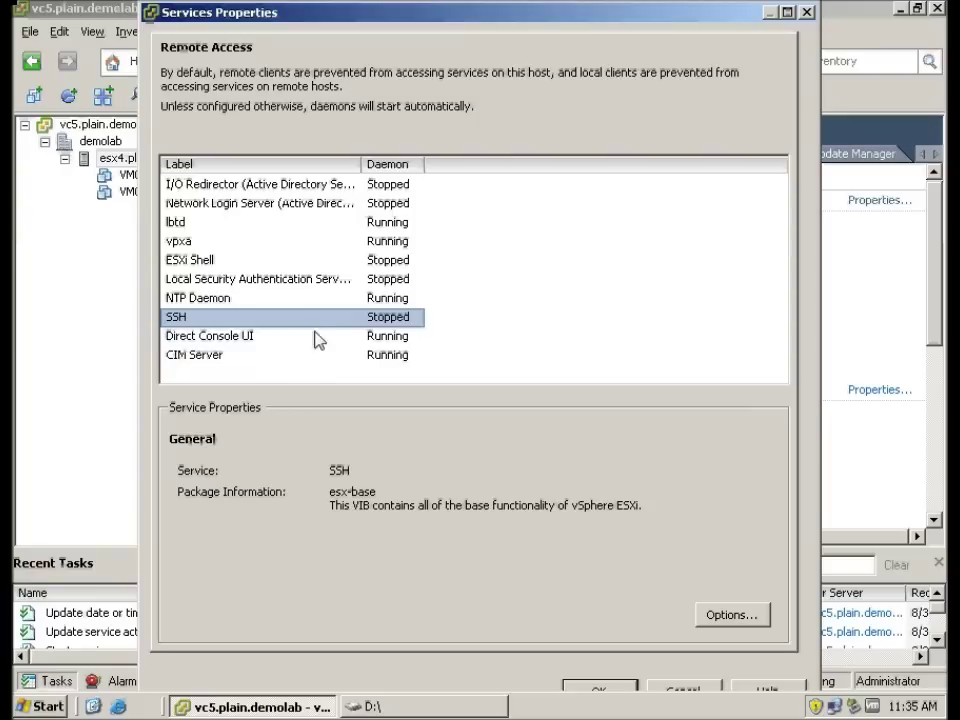
{"action": "left_click", "coordinate": [714, 617]}
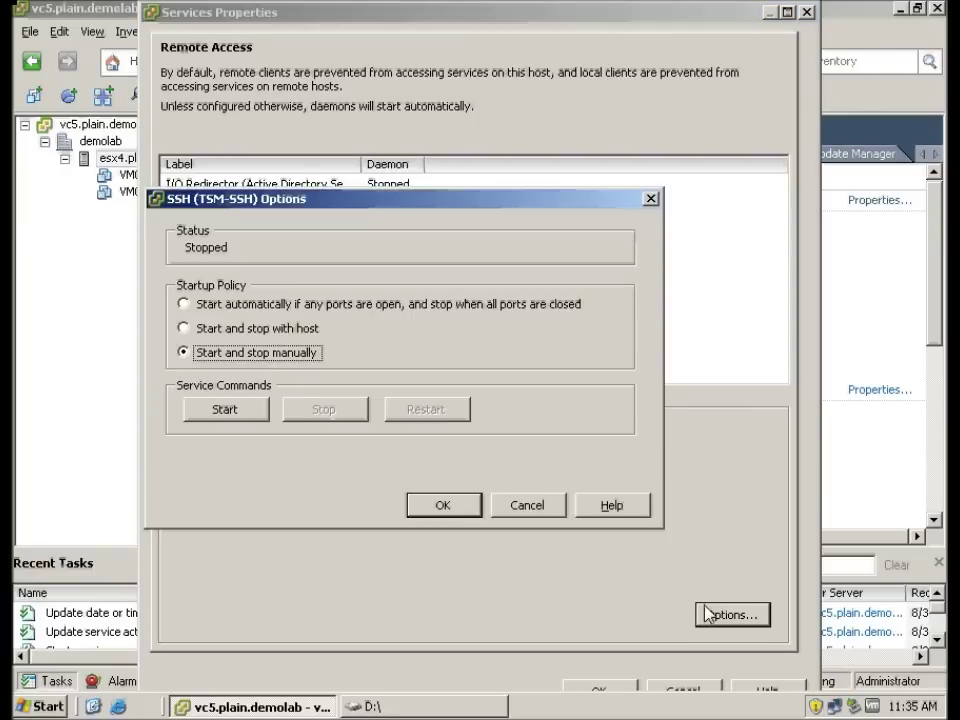
{"action": "left_click", "coordinate": [528, 505]}
{"action": "left_click", "coordinate": [668, 690]}
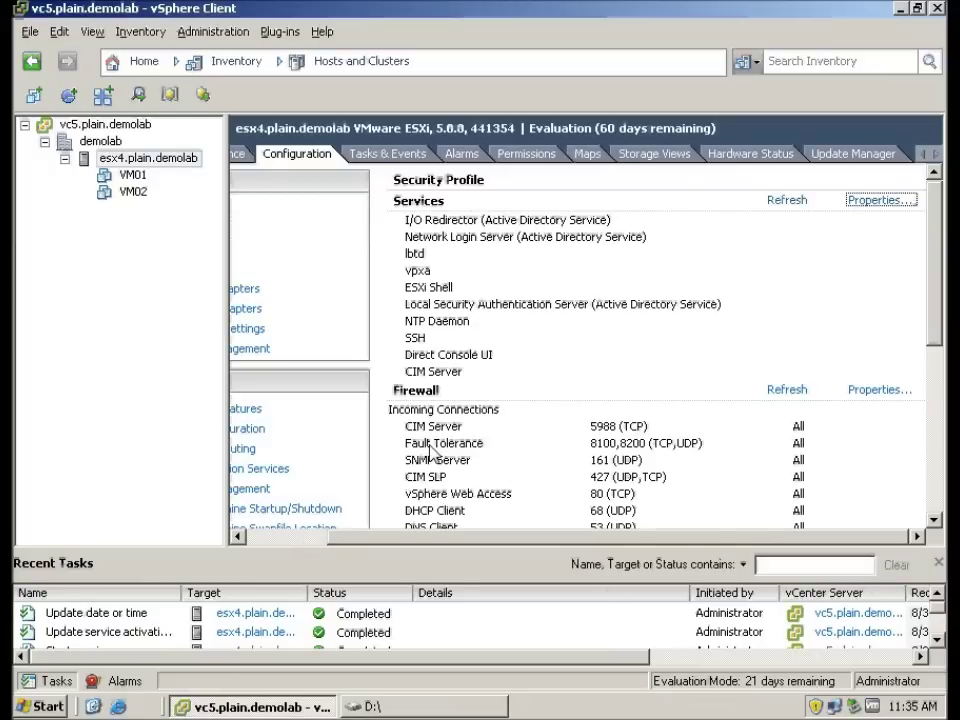
{"action": "left_click", "coordinate": [281, 540]}
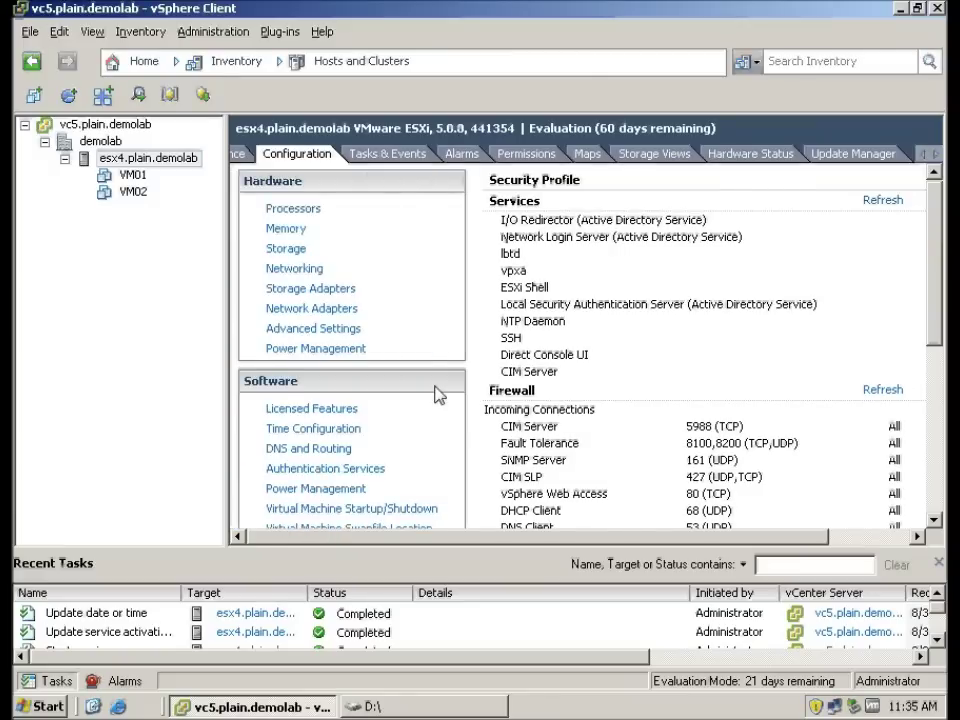